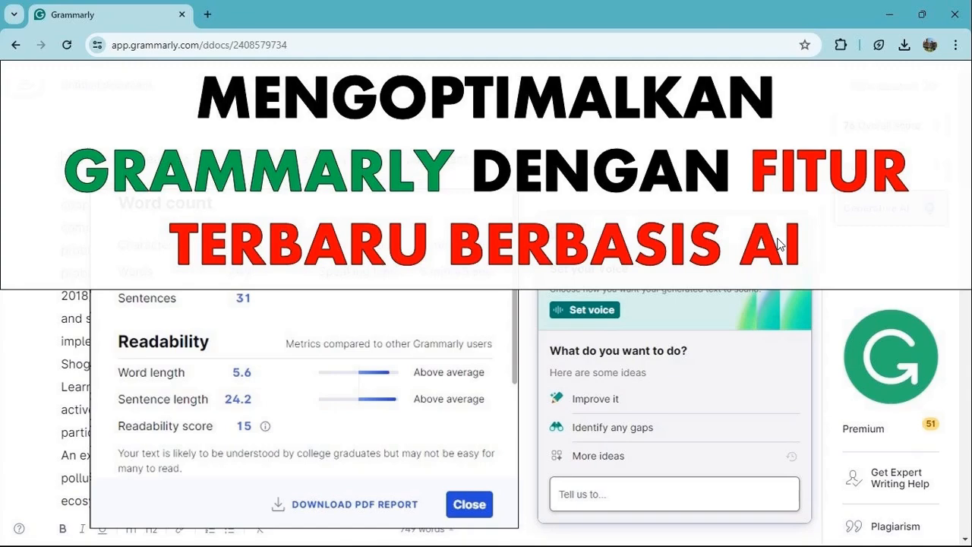
Step: Switch to the other Chrome window, search Google for grammarly in a new tab and open the official Grammarly website
{"action": "left_click", "coordinate": [713, 530]}
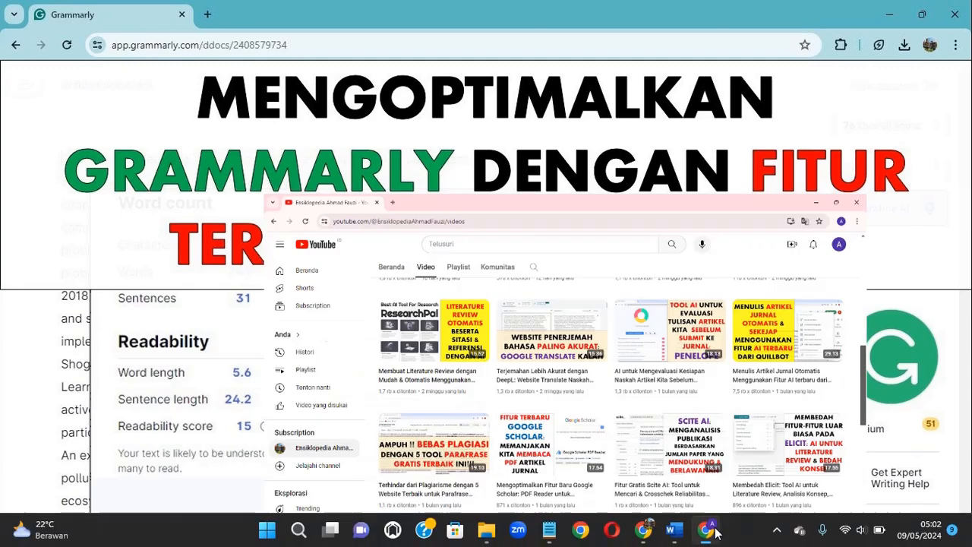
{"action": "left_click", "coordinate": [213, 9]}
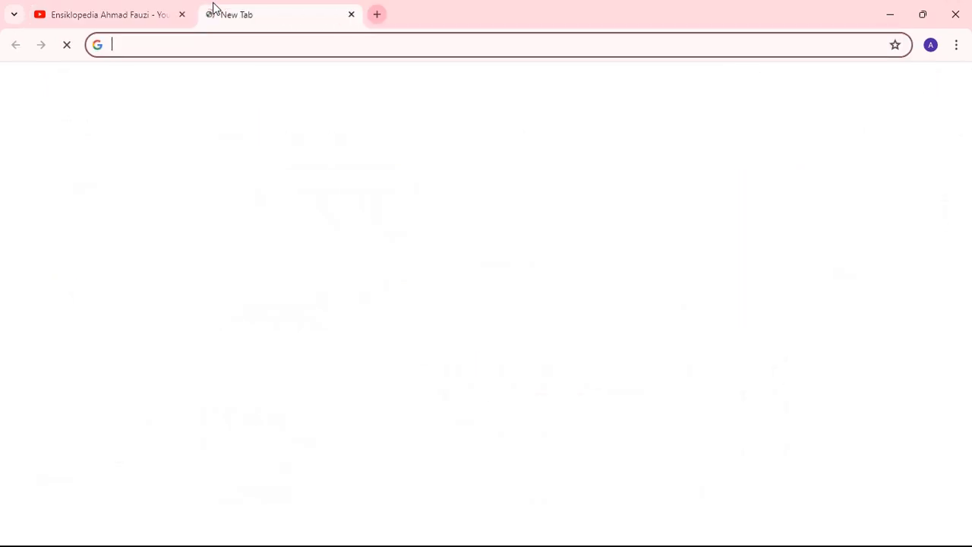
{"action": "type", "text": "grammar"}
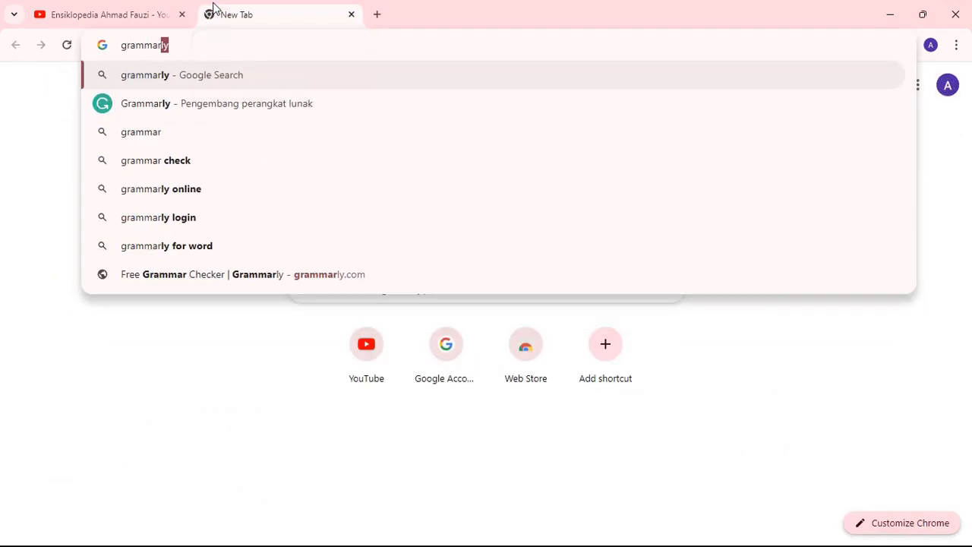
{"action": "type", "text": "ly"}
{"action": "key", "text": "Return"}
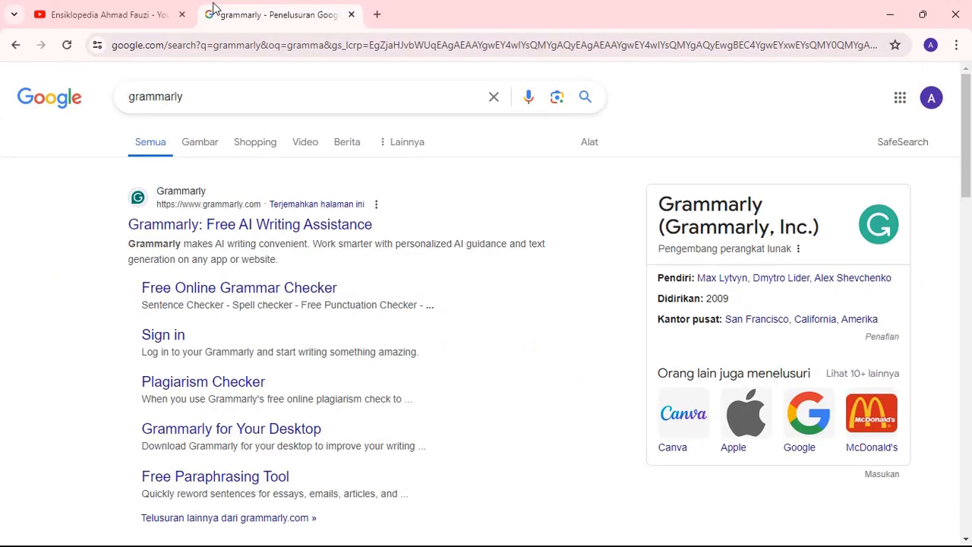
{"action": "left_click", "coordinate": [155, 236]}
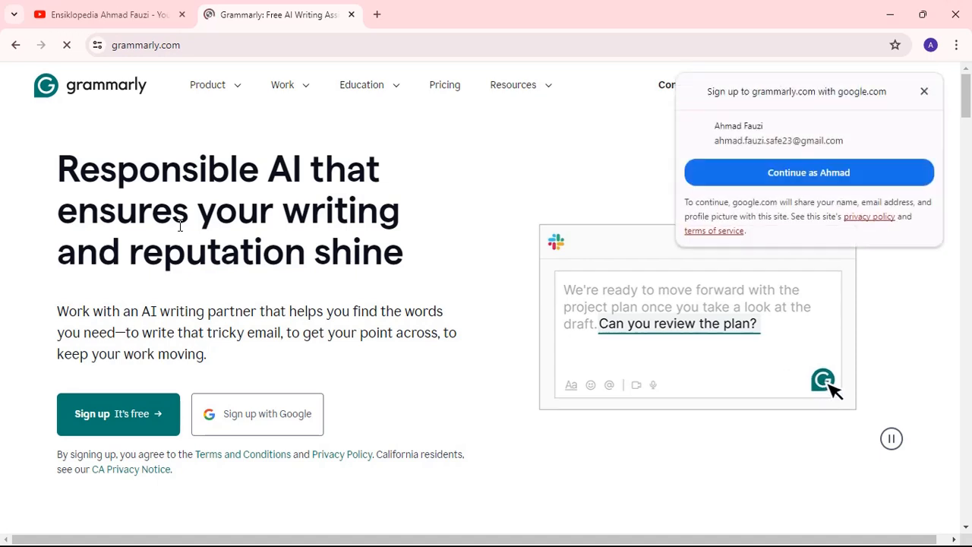
Step: Dismiss the account prompt and sign up to Grammarly with the listed Google account, approving the login
{"action": "left_click", "coordinate": [925, 91]}
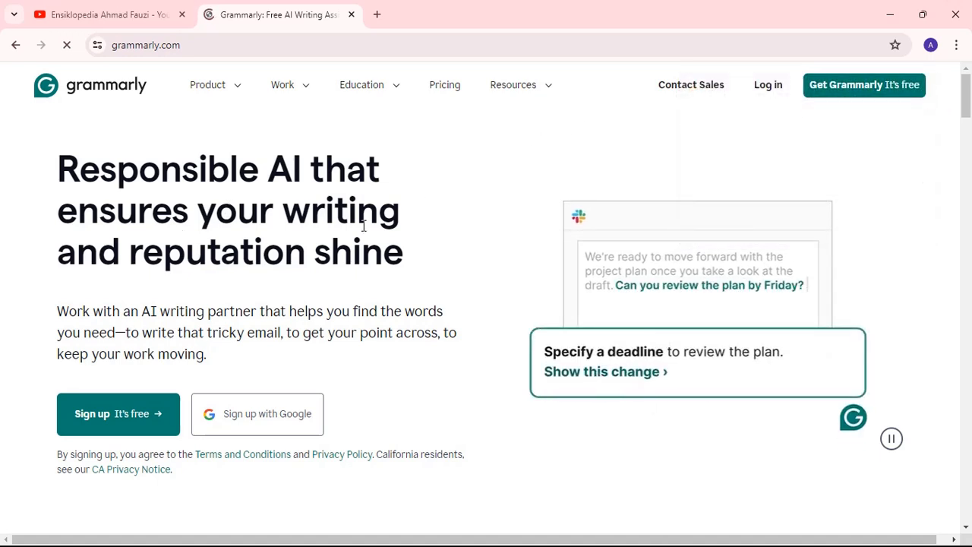
{"action": "left_click", "coordinate": [261, 416]}
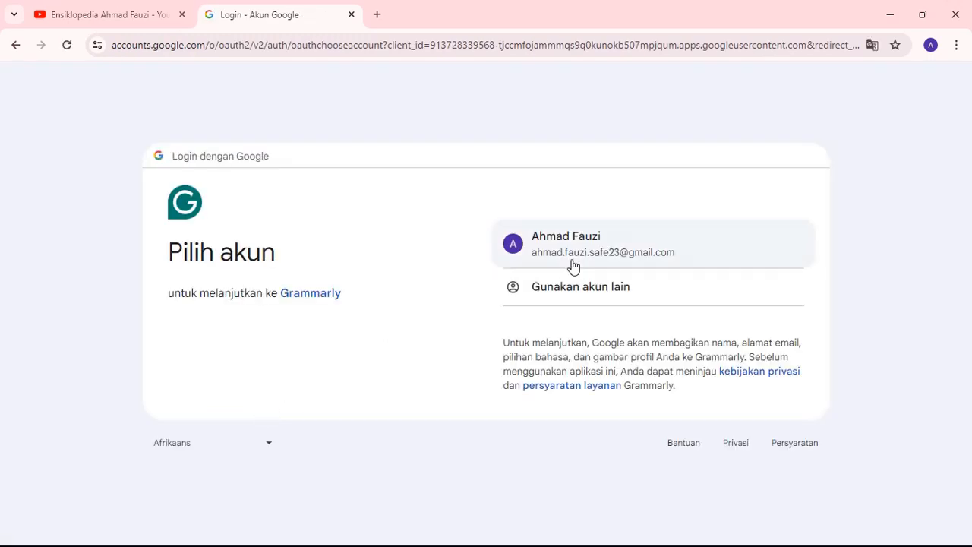
{"action": "left_click", "coordinate": [580, 264]}
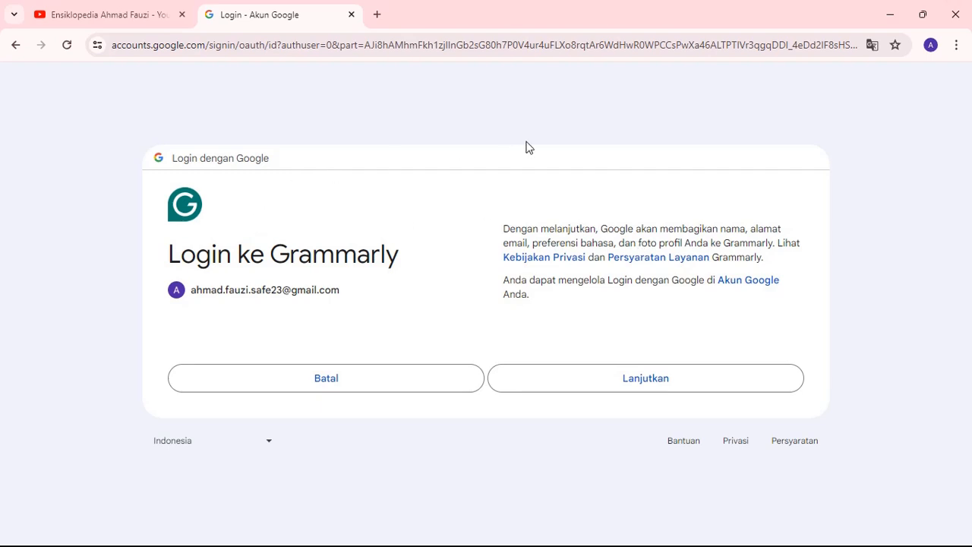
{"action": "left_click", "coordinate": [624, 380]}
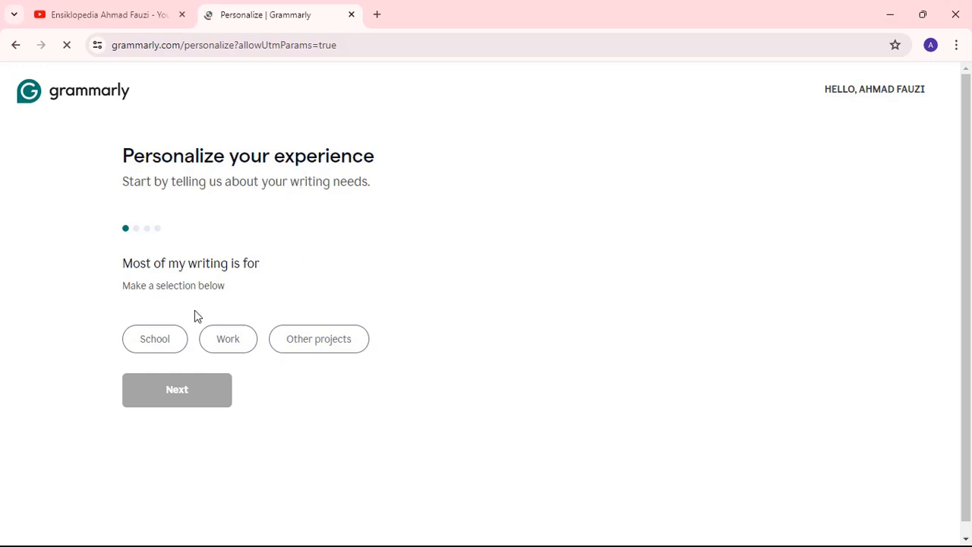
Step: Answer the personalization questions with Work, Education, 751-2500 employees and Team member, and skip the remaining personalization
{"action": "left_click", "coordinate": [228, 347]}
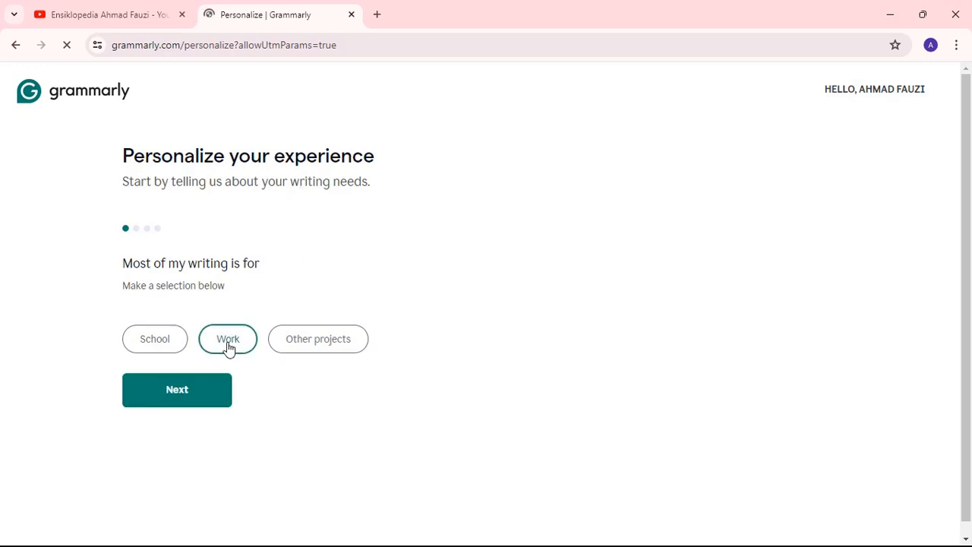
{"action": "left_click", "coordinate": [206, 388]}
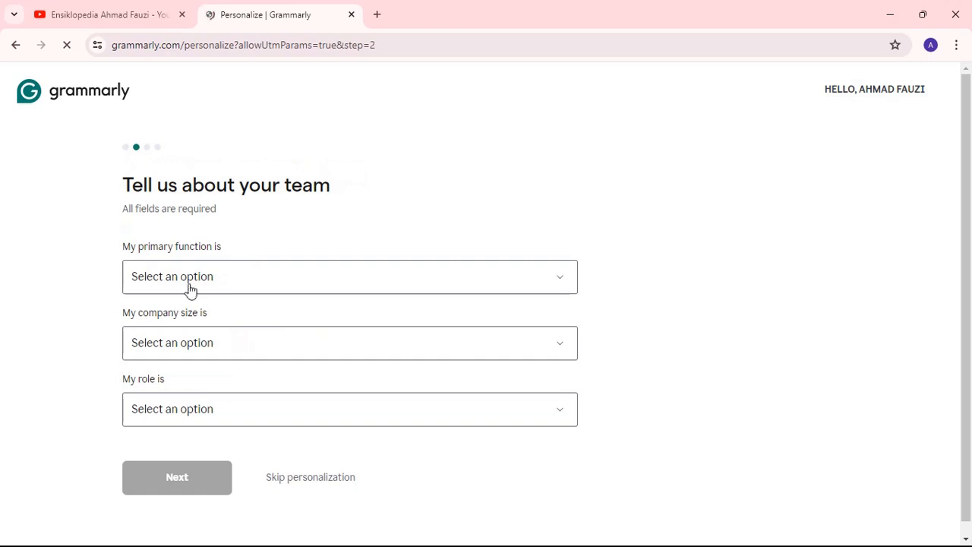
{"action": "left_click", "coordinate": [276, 283]}
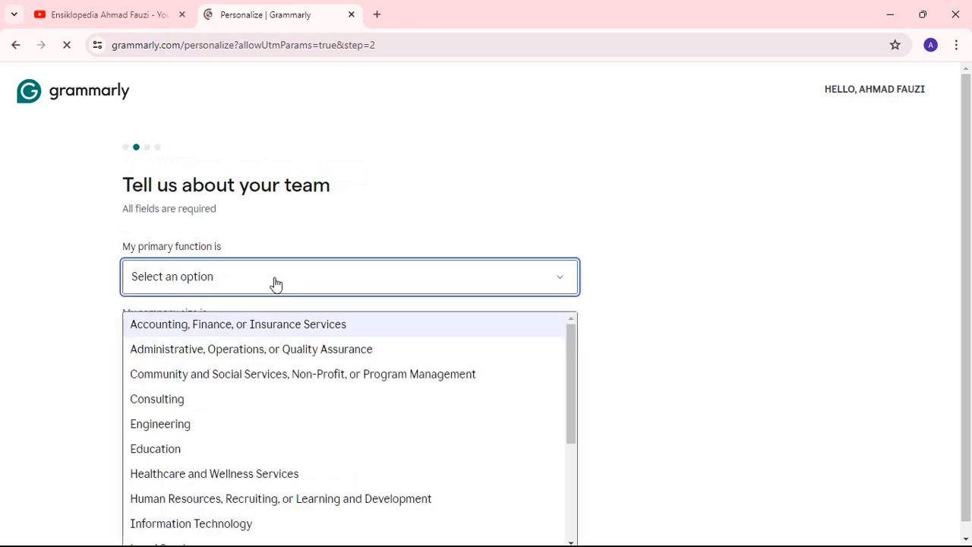
{"action": "left_click", "coordinate": [233, 451]}
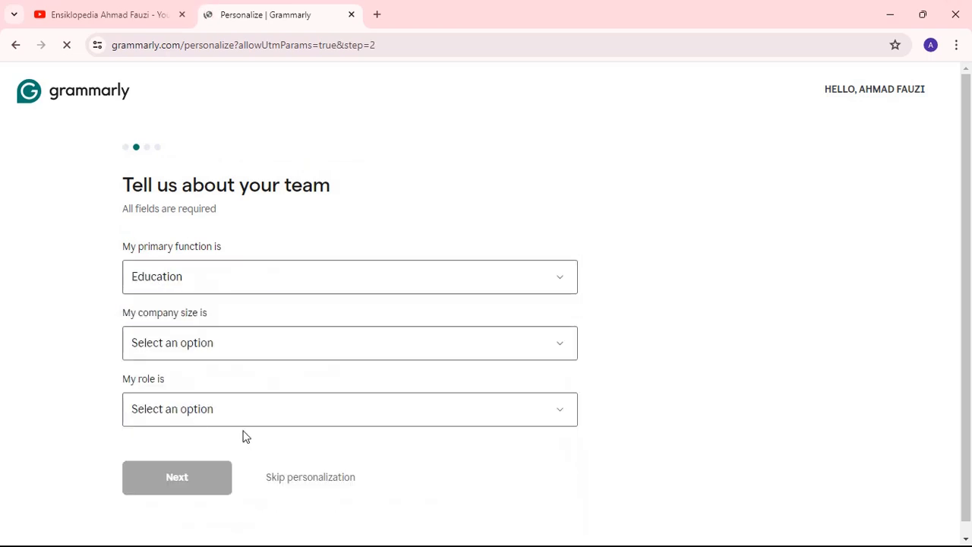
{"action": "left_click", "coordinate": [260, 350]}
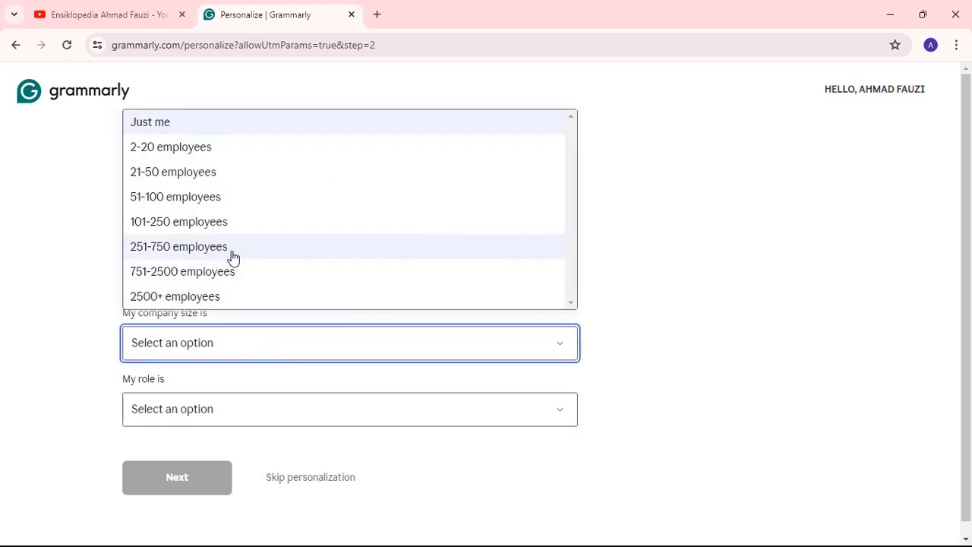
{"action": "left_click", "coordinate": [251, 278]}
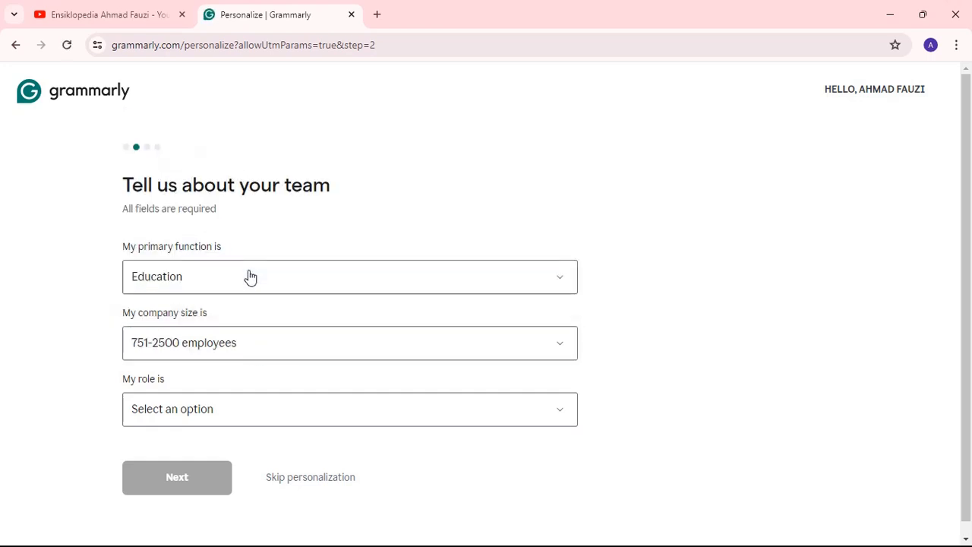
{"action": "scroll", "coordinate": [325, 303], "scroll_direction": "down", "scroll_amount": 1}
{"action": "left_click", "coordinate": [333, 395]}
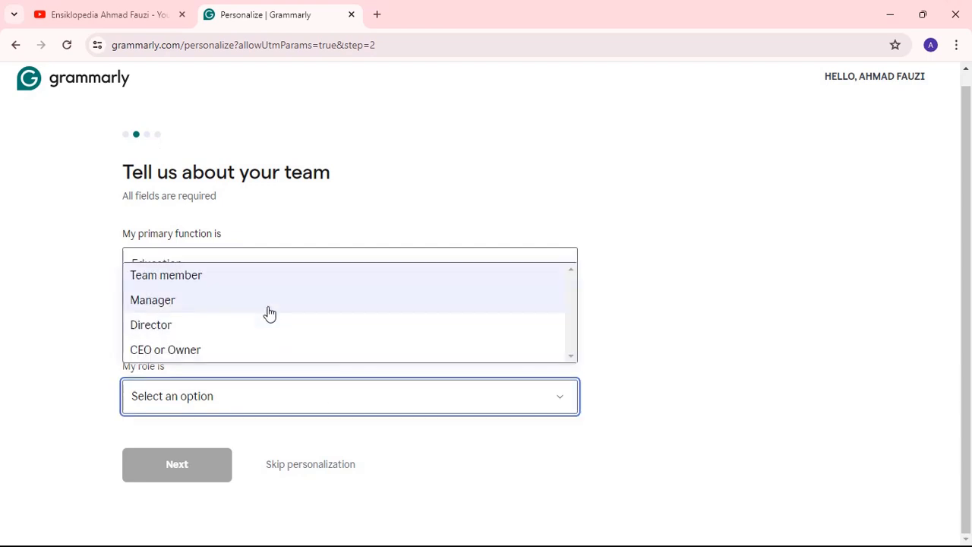
{"action": "left_click", "coordinate": [276, 280]}
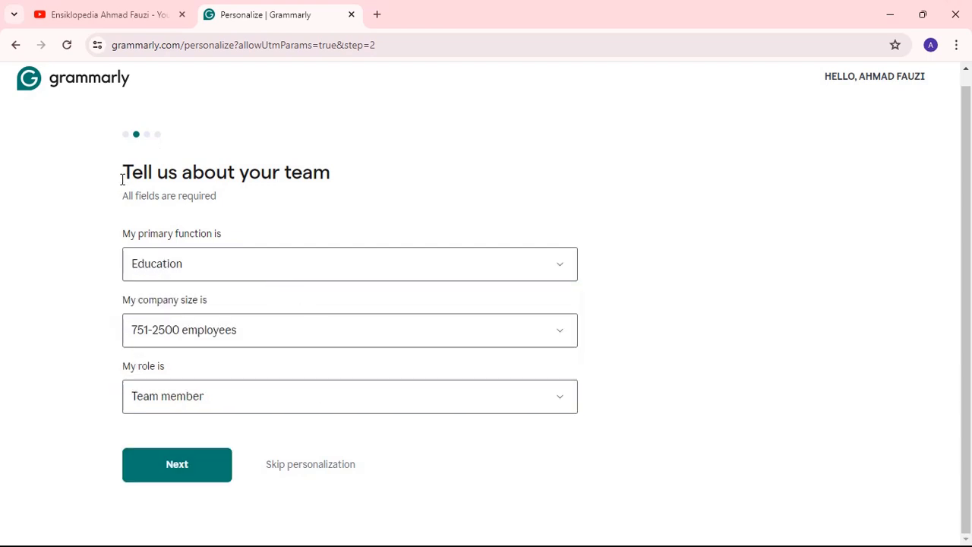
{"action": "left_click", "coordinate": [308, 473]}
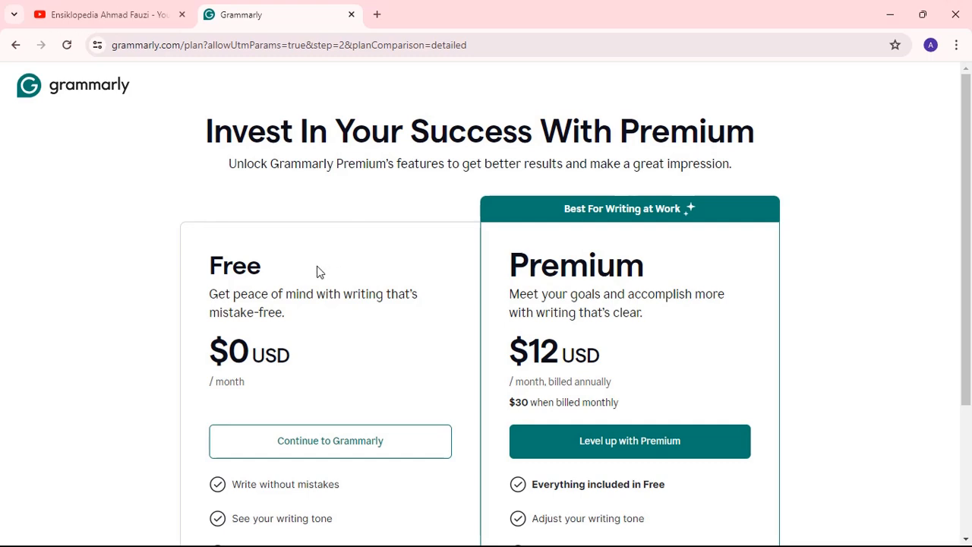
Step: Continue with the Free plan to the My Grammarly page by loading the base grammarly.com address, and dismiss the browser extension offer
{"action": "scroll", "coordinate": [370, 283], "scroll_direction": "down", "scroll_amount": 1}
{"action": "scroll", "coordinate": [371, 283], "scroll_direction": "down", "scroll_amount": 1}
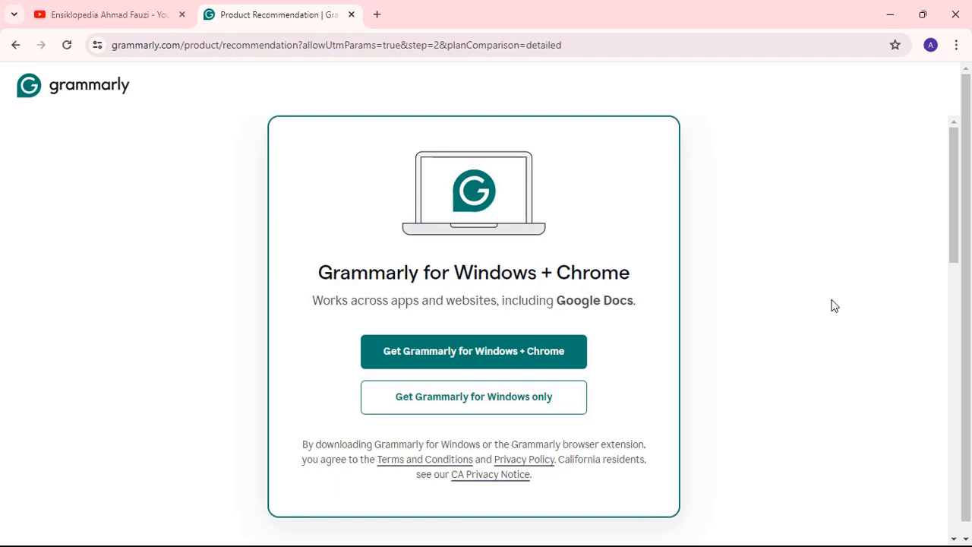
{"action": "left_click", "coordinate": [185, 45]}
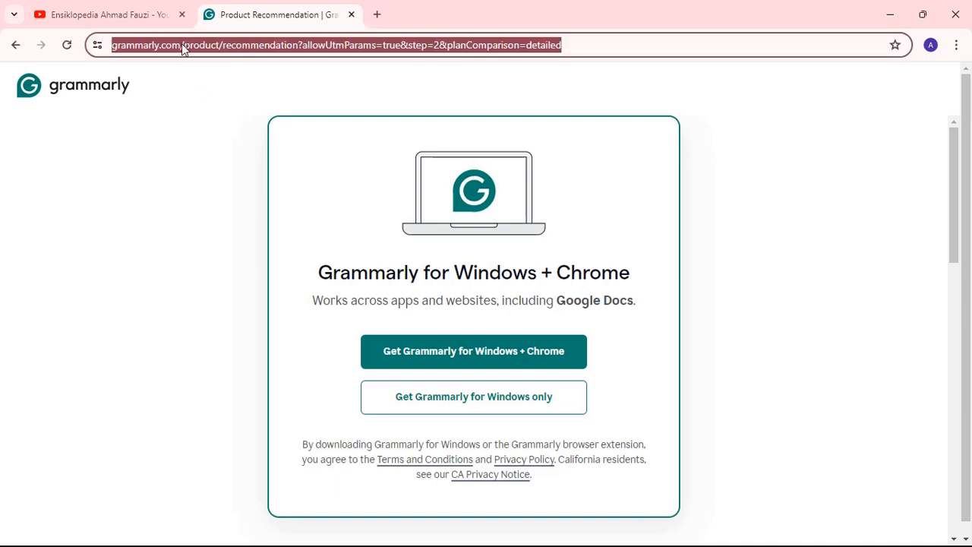
{"action": "left_click", "coordinate": [185, 46]}
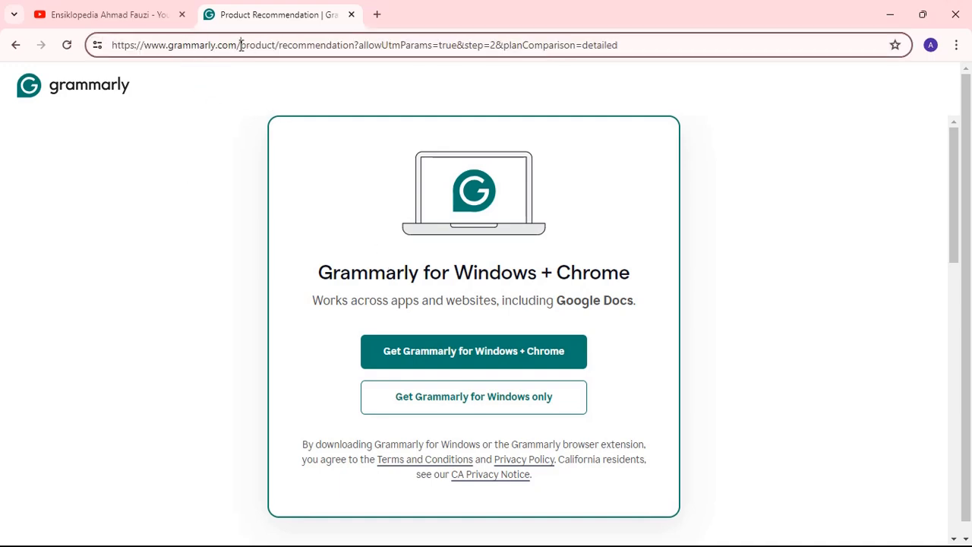
{"action": "left_click_drag", "start_coordinate": [241, 45], "coordinate": [969, 110]}
{"action": "key", "text": "BackSpace"}
{"action": "key", "text": "Return"}
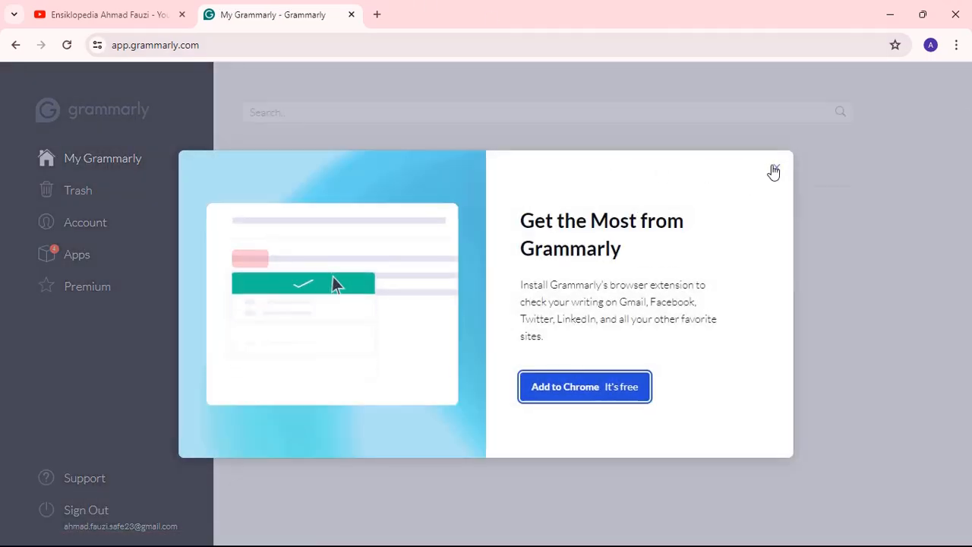
{"action": "left_click", "coordinate": [774, 170]}
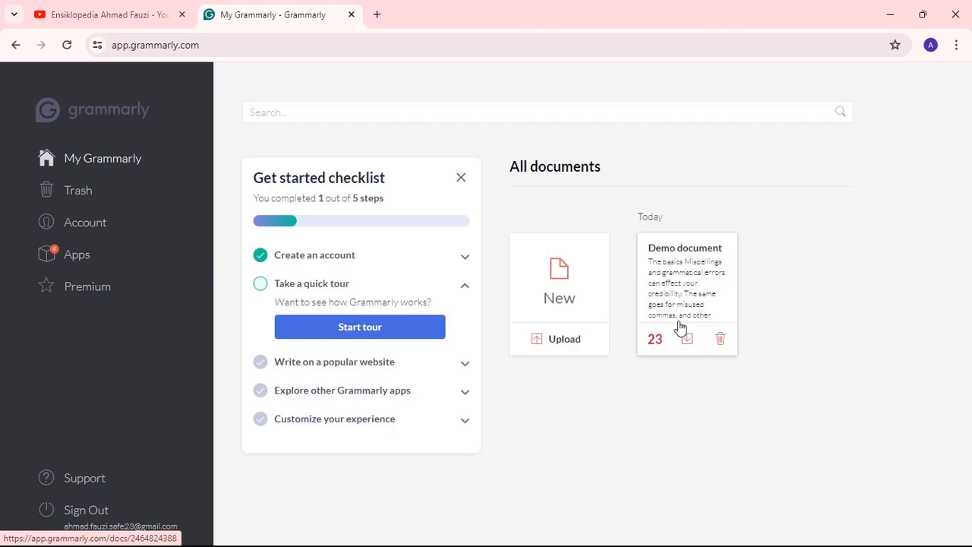
Step: Create a new blank document and dismiss the editor's welcome message, generative AI introduction and guided tips
{"action": "left_click", "coordinate": [575, 286]}
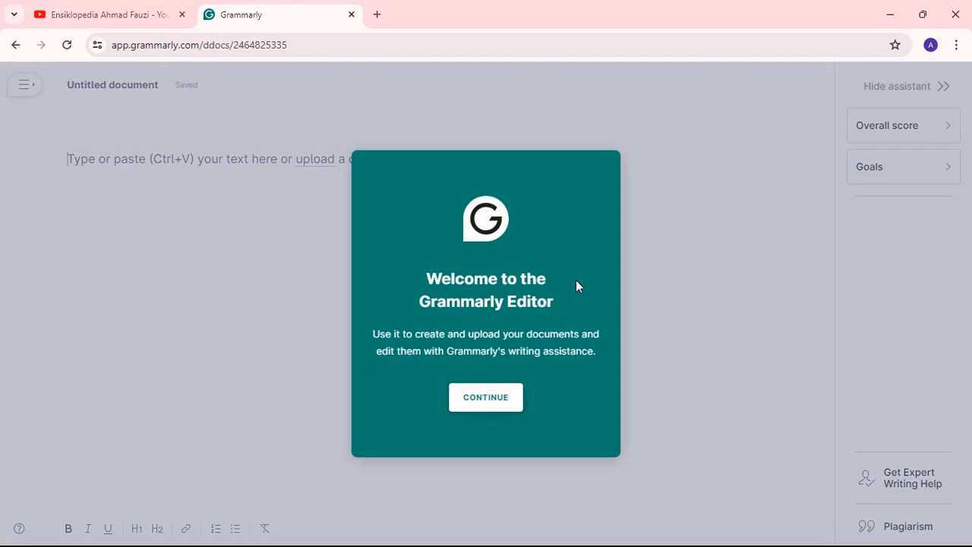
{"action": "left_click", "coordinate": [492, 396]}
{"action": "left_click", "coordinate": [932, 207]}
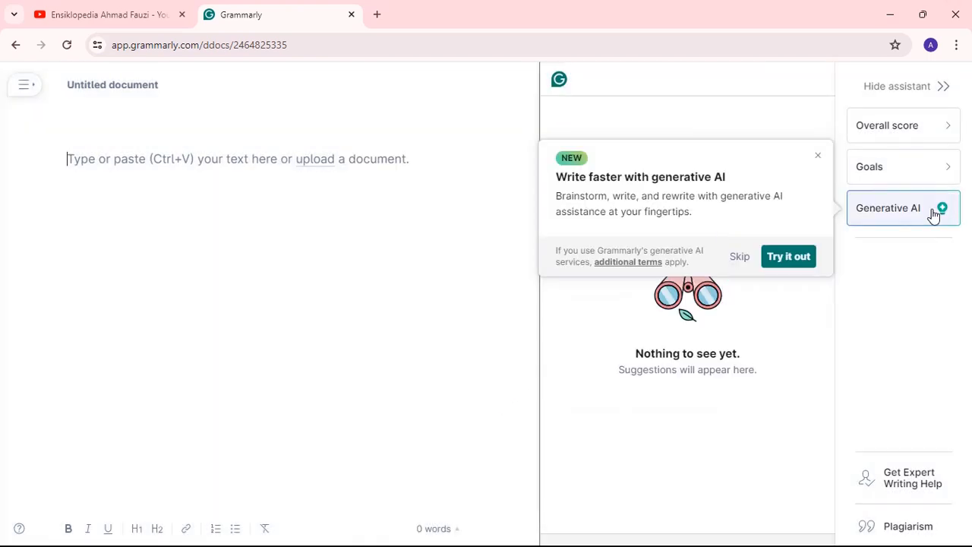
{"action": "left_click", "coordinate": [818, 158]}
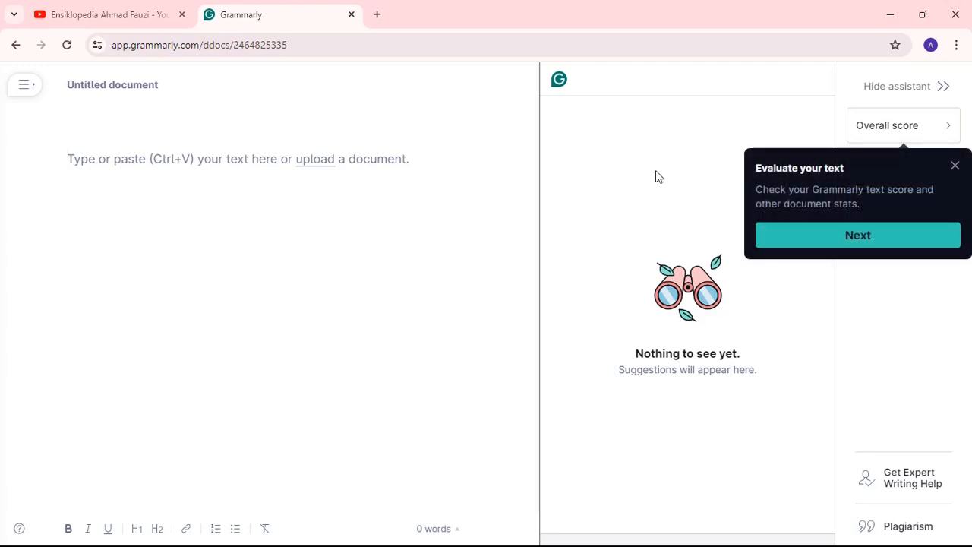
{"action": "left_click", "coordinate": [954, 166]}
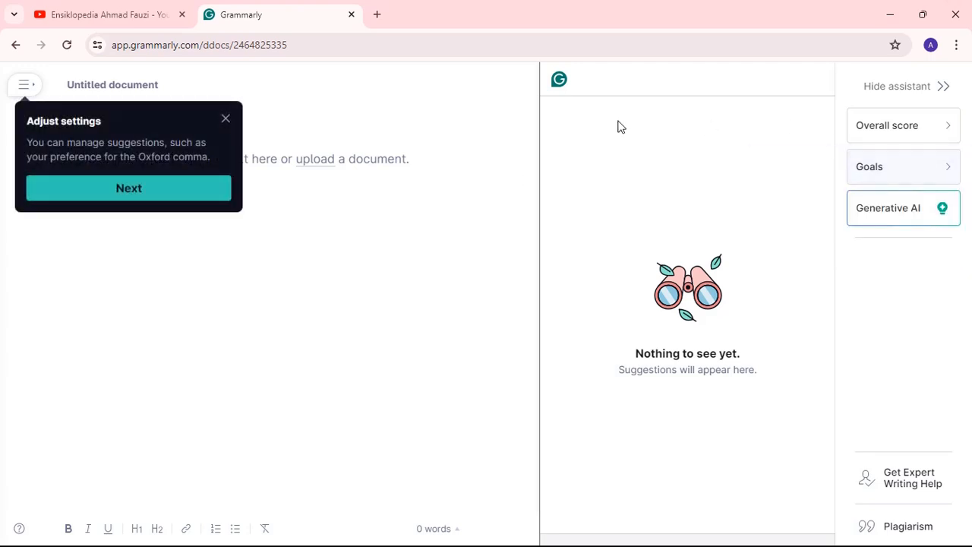
{"action": "left_click", "coordinate": [228, 120]}
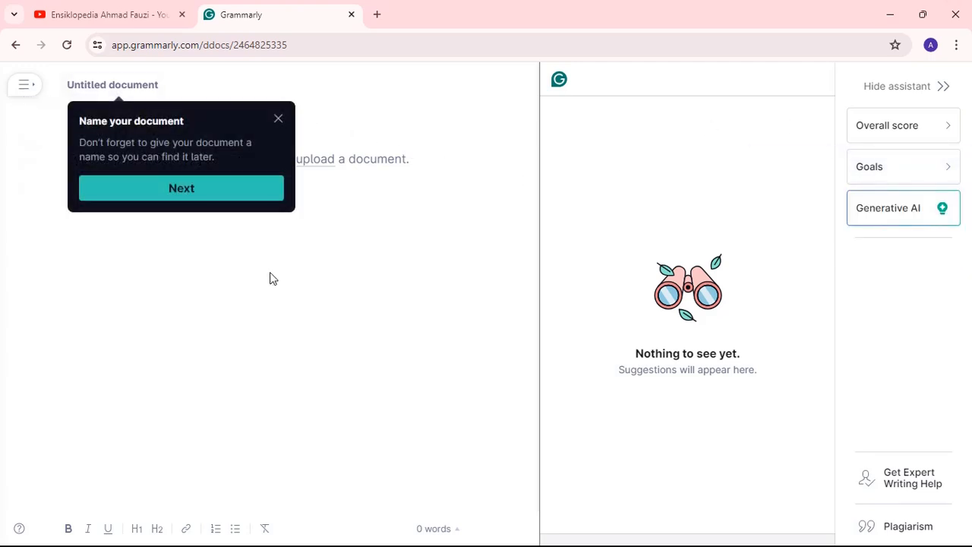
{"action": "left_click", "coordinate": [278, 120]}
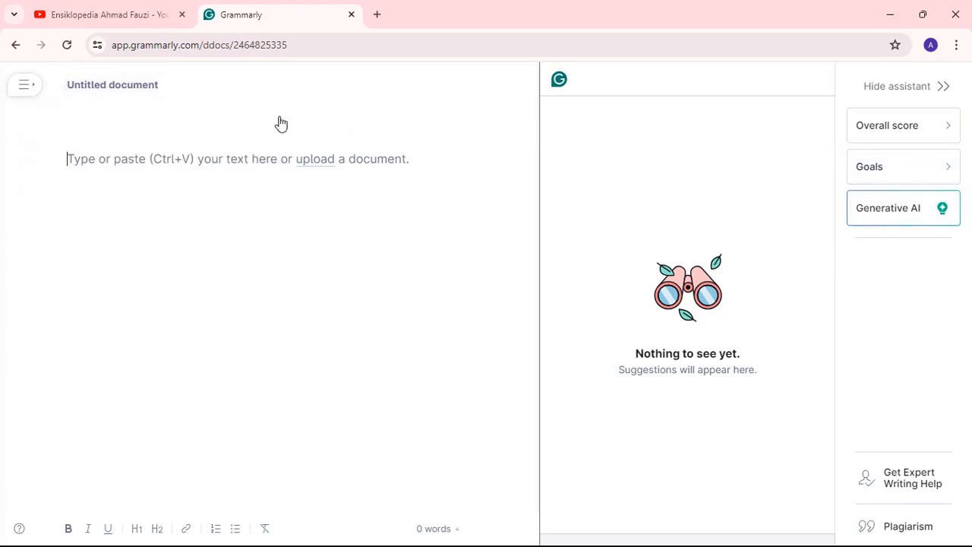
Step: Rename the untitled document as Naskah Biologi
{"action": "left_click", "coordinate": [149, 88]}
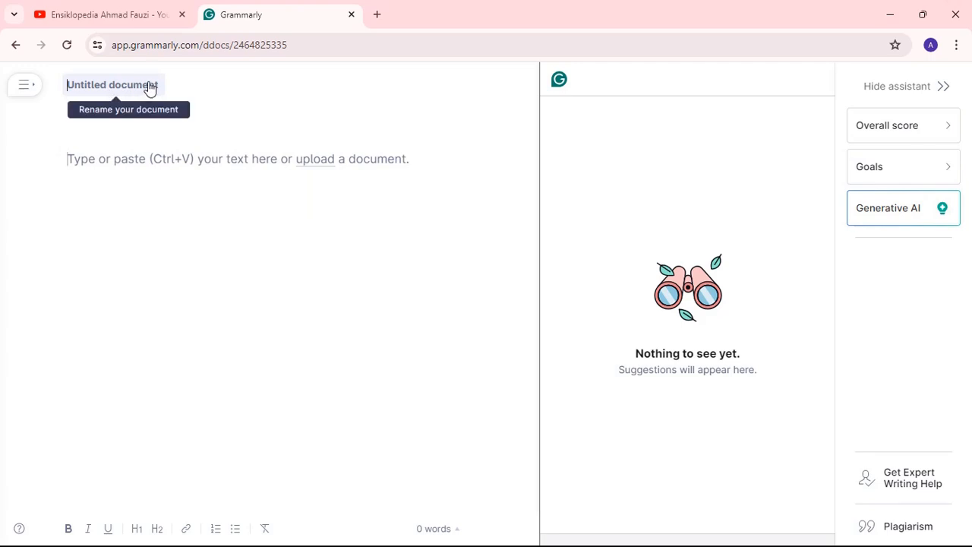
{"action": "type", "text": "Naskah "}
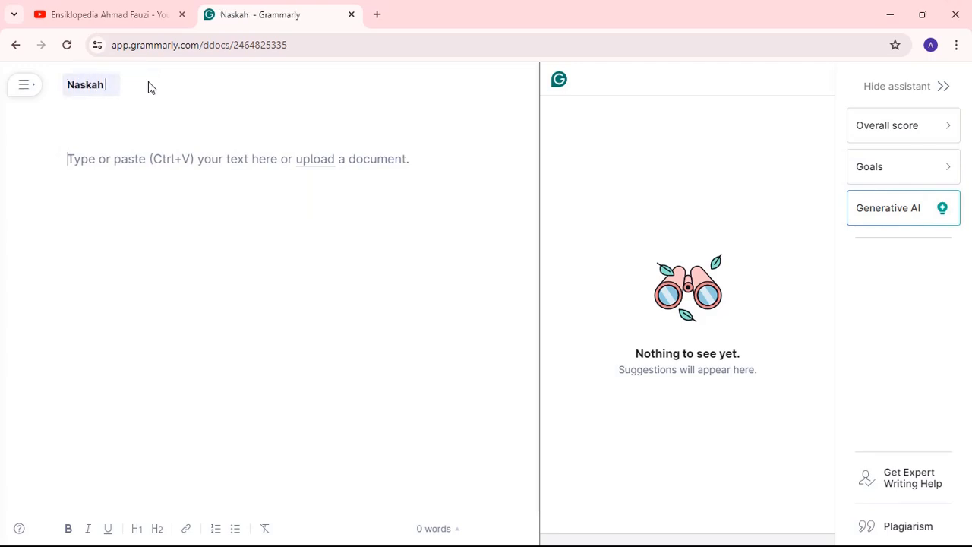
{"action": "type", "text": "Biologi"}
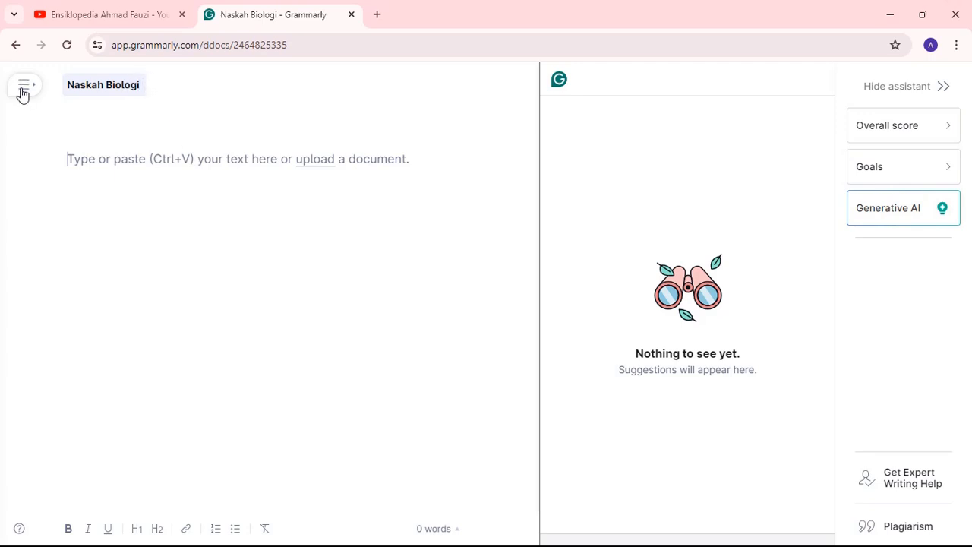
{"action": "left_click", "coordinate": [24, 92]}
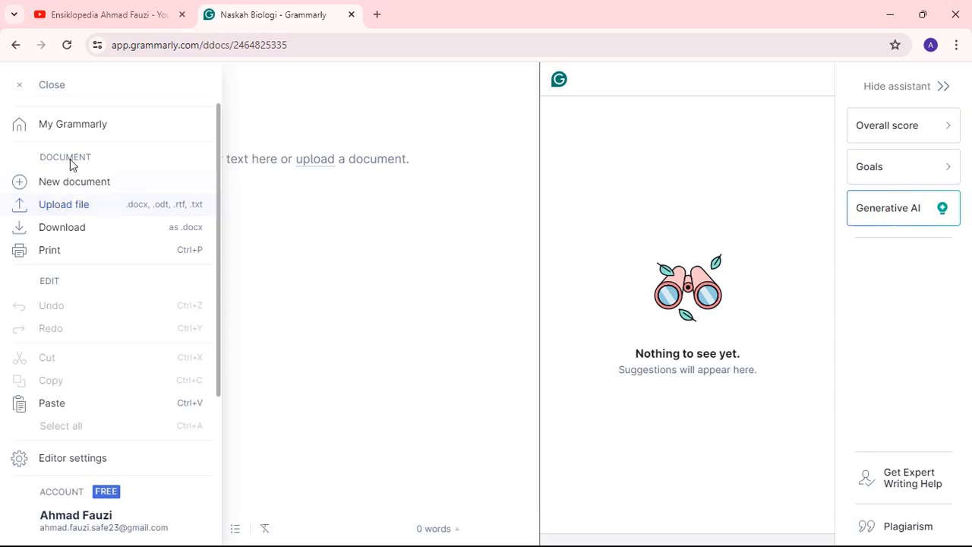
{"action": "left_click", "coordinate": [53, 212]}
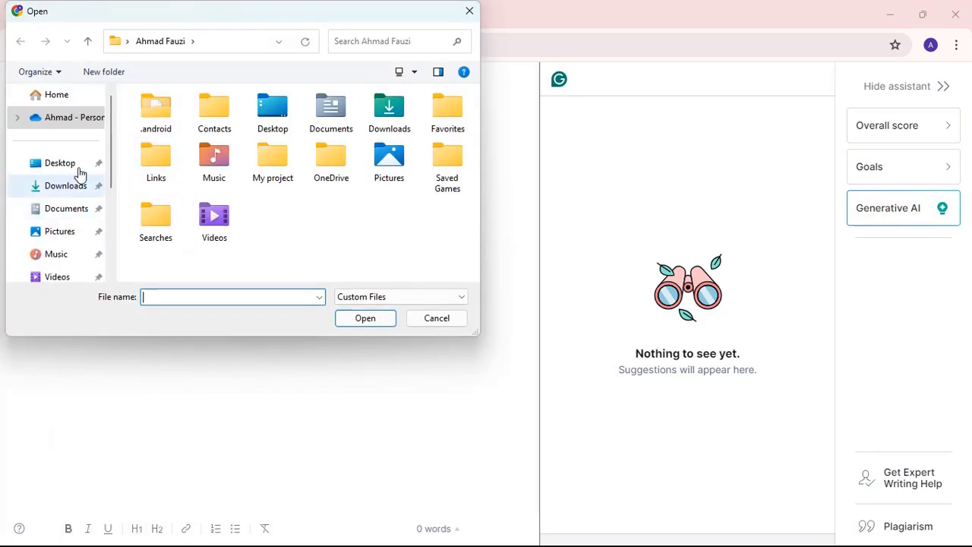
{"action": "left_click", "coordinate": [470, 11]}
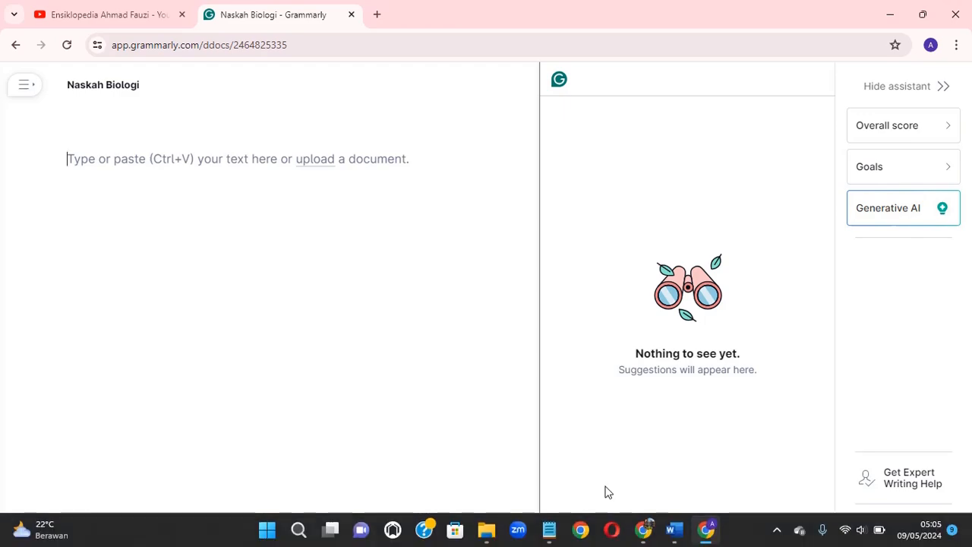
Step: Switch to the Laporan Akhir BG report in Word and copy the background paragraphs from the first page of BAB I
{"action": "mouse_move", "coordinate": [674, 532]}
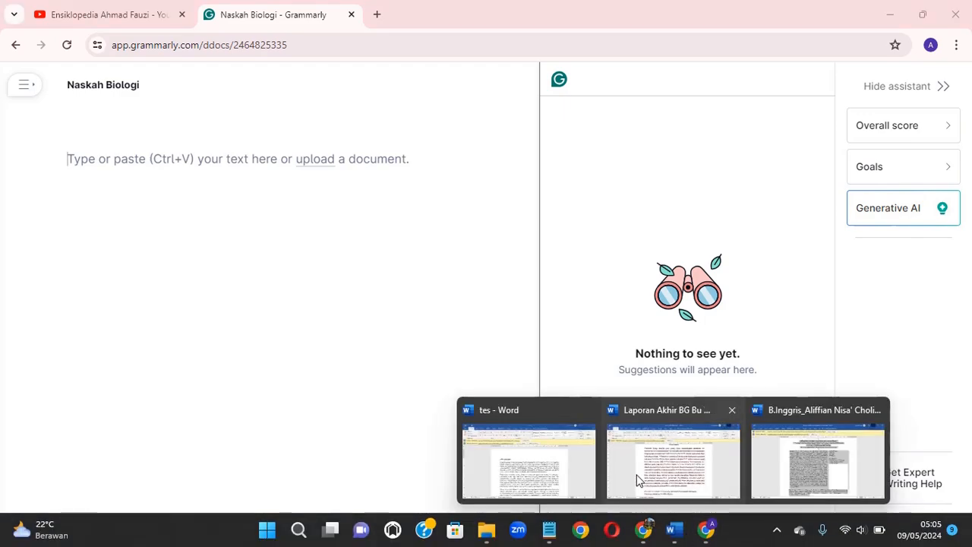
{"action": "left_click", "coordinate": [679, 478]}
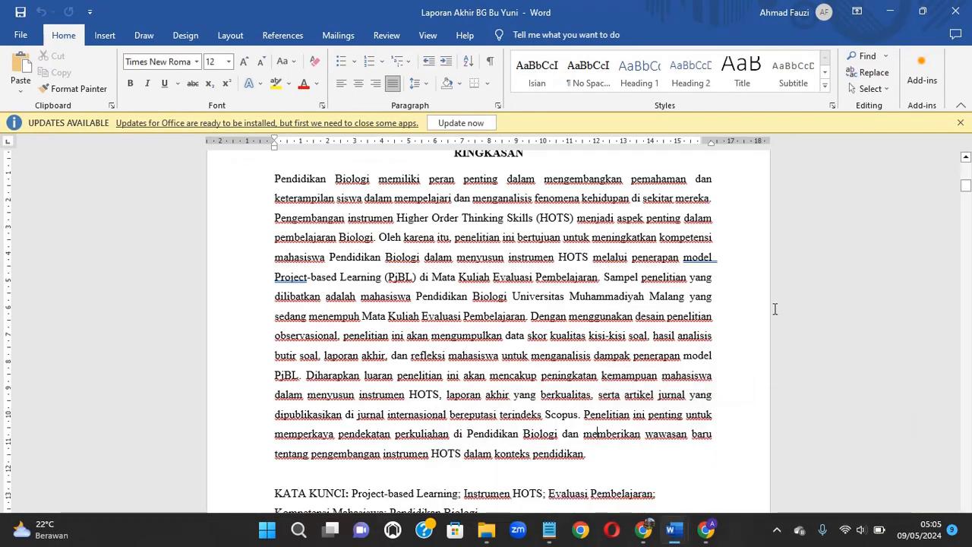
{"action": "scroll", "coordinate": [756, 323], "scroll_direction": "up", "scroll_amount": 4}
{"action": "scroll", "coordinate": [752, 330], "scroll_direction": "down", "scroll_amount": 20}
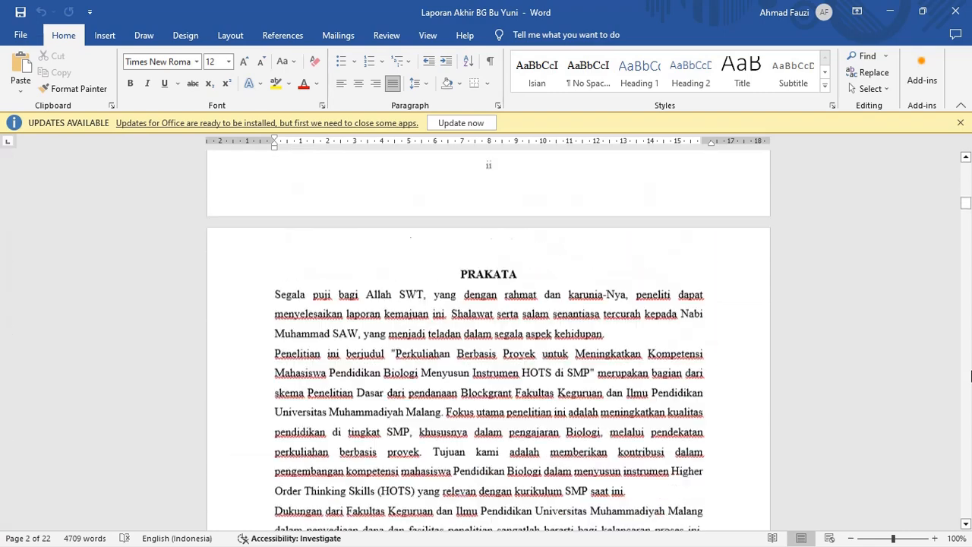
{"action": "scroll", "coordinate": [541, 377], "scroll_direction": "down", "scroll_amount": 20}
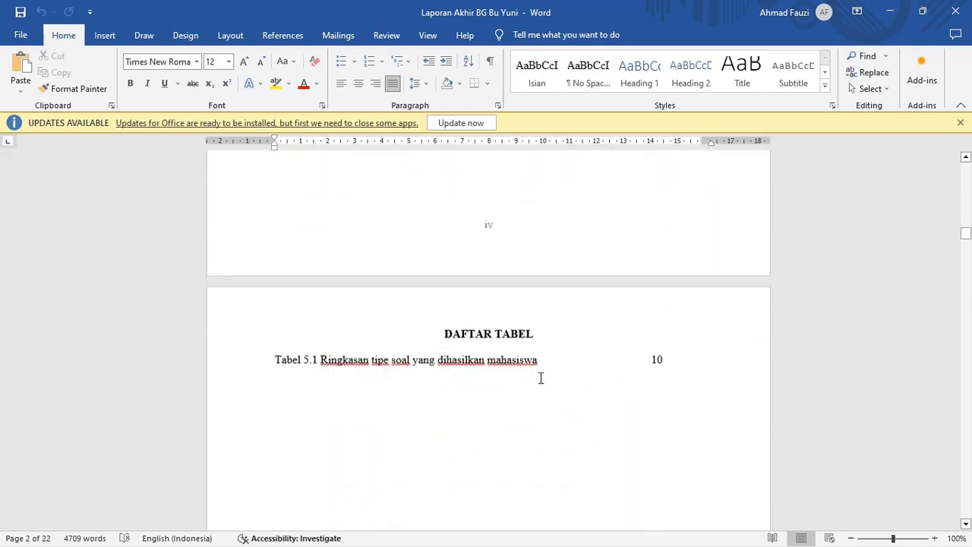
{"action": "scroll", "coordinate": [541, 377], "scroll_direction": "down", "scroll_amount": 15}
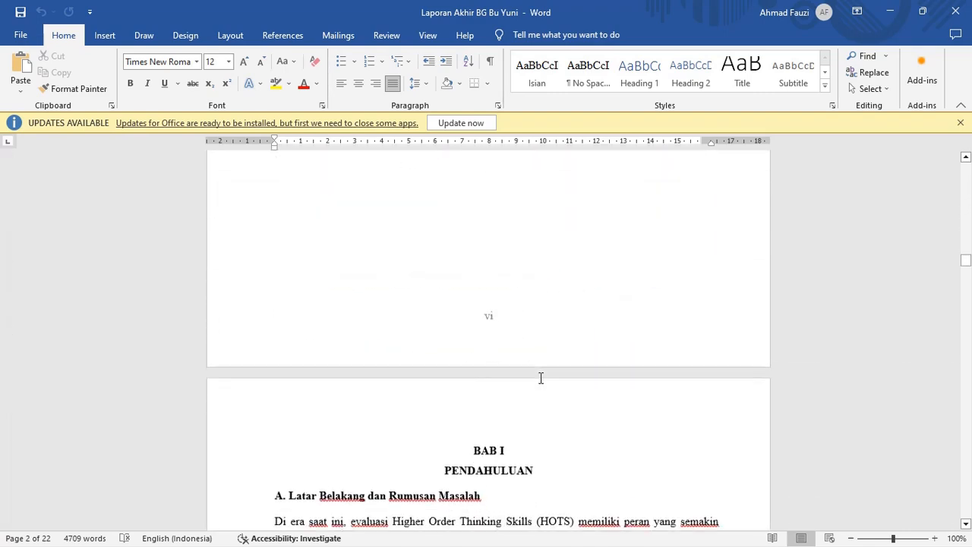
{"action": "scroll", "coordinate": [402, 334], "scroll_direction": "up", "scroll_amount": 1}
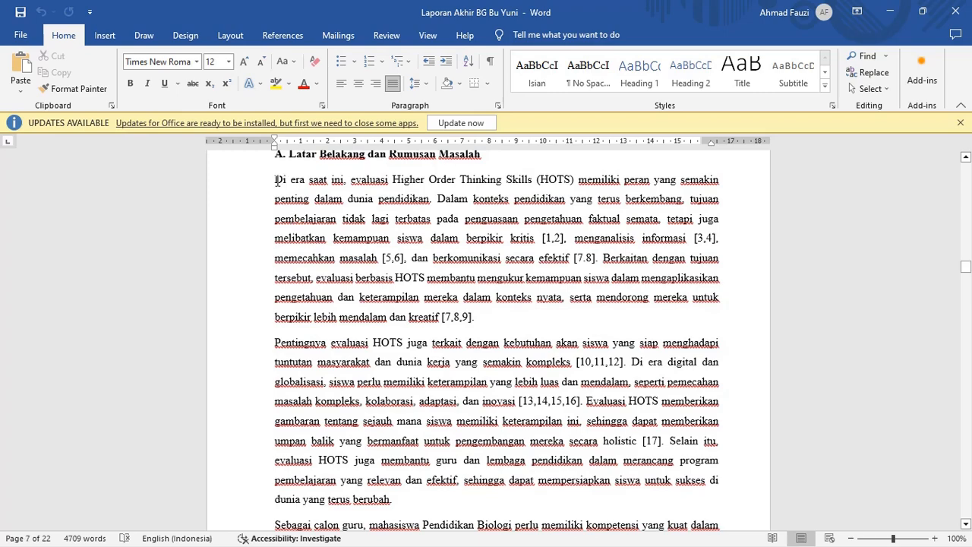
{"action": "left_click_drag", "start_coordinate": [275, 179], "coordinate": [560, 370]}
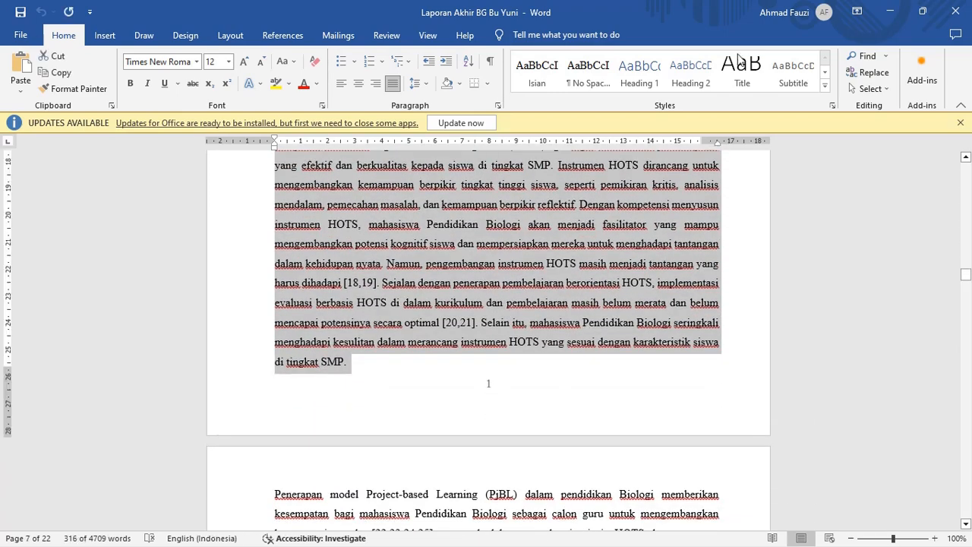
{"action": "left_click", "coordinate": [890, 12]}
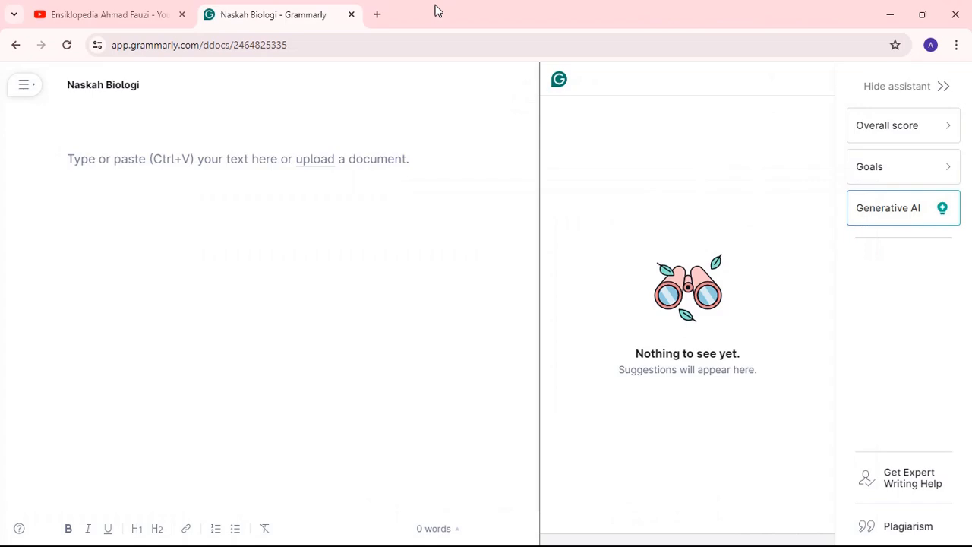
Step: Translate the copied paragraphs from Indonesian to English at translate.google.com in a new browser tab and copy the translation
{"action": "left_click", "coordinate": [377, 13]}
{"action": "type", "text": "tran"}
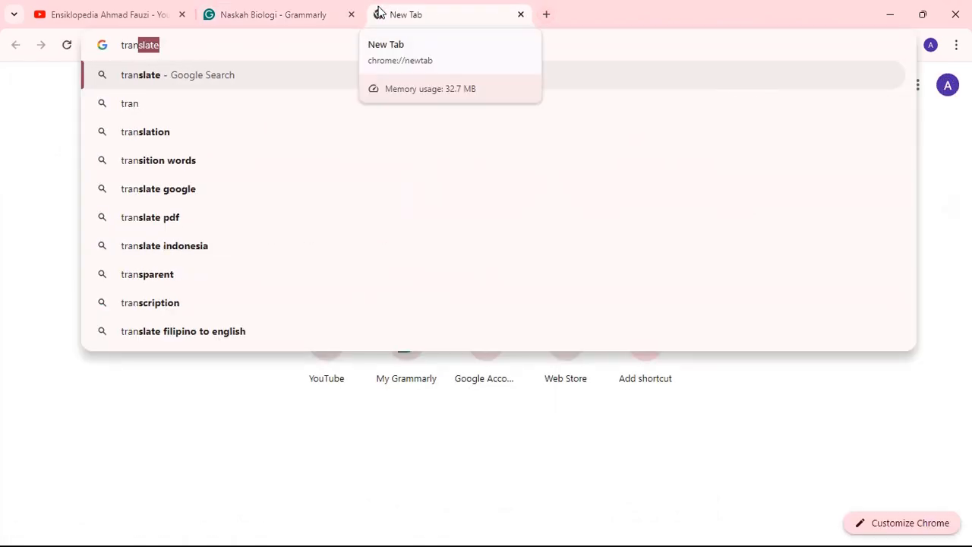
{"action": "type", "text": "slate.google.com"}
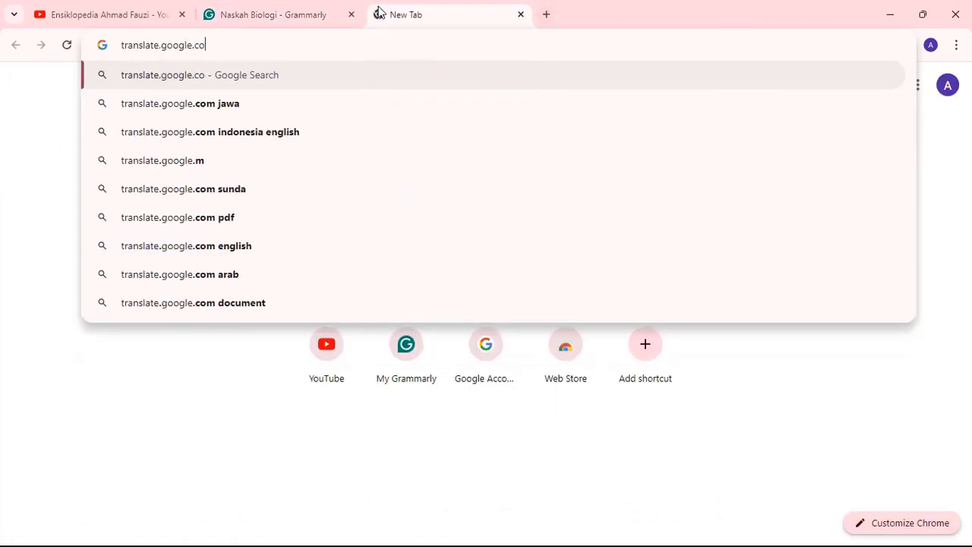
{"action": "key", "text": "Return"}
{"action": "left_click", "coordinate": [210, 462]}
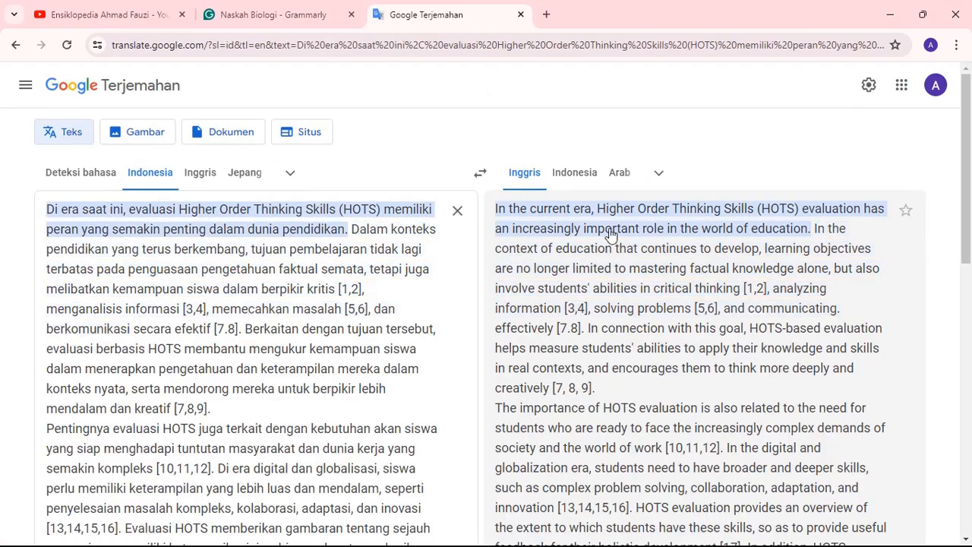
{"action": "scroll", "coordinate": [646, 245], "scroll_direction": "down", "scroll_amount": 10}
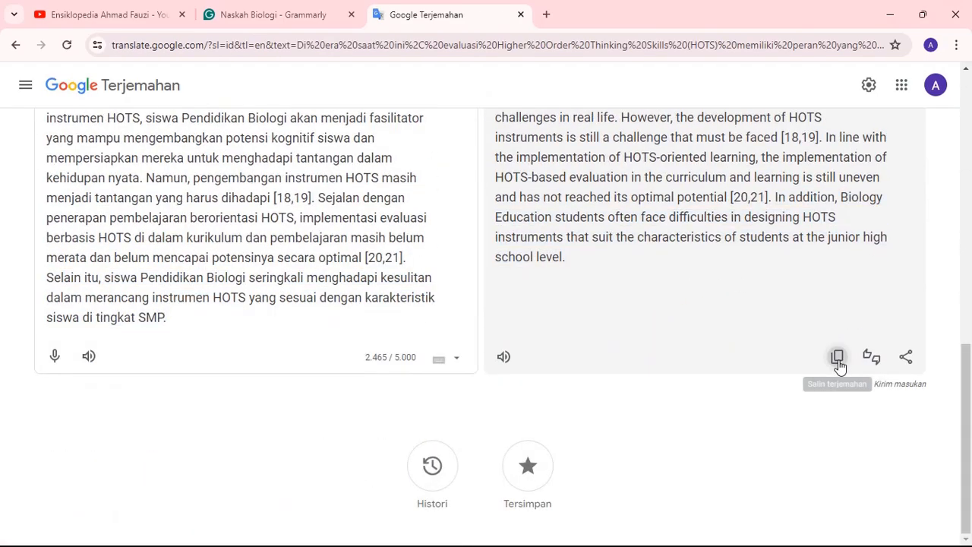
{"action": "left_click", "coordinate": [835, 357]}
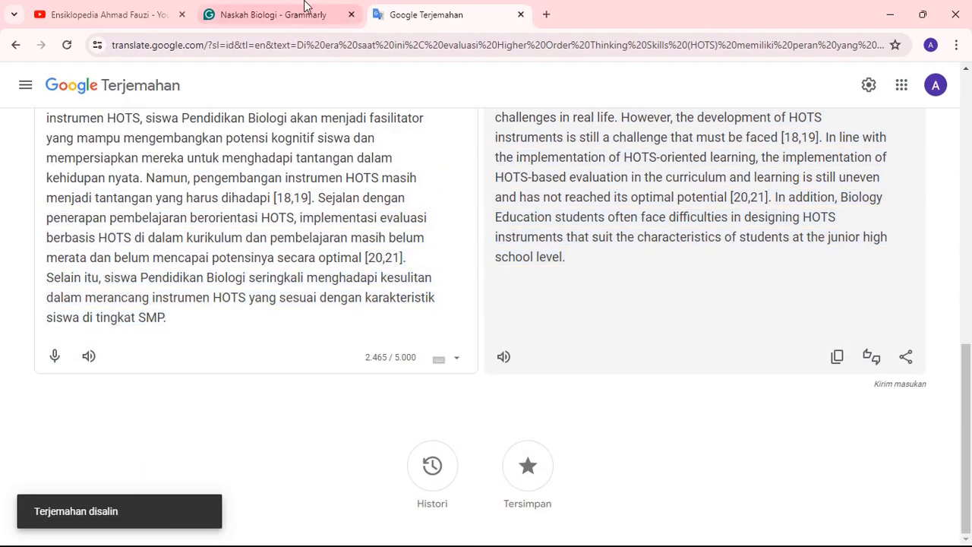
Step: Paste the English translation into the Naskah Biologi document in Grammarly and look over the marked text
{"action": "left_click", "coordinate": [277, 14]}
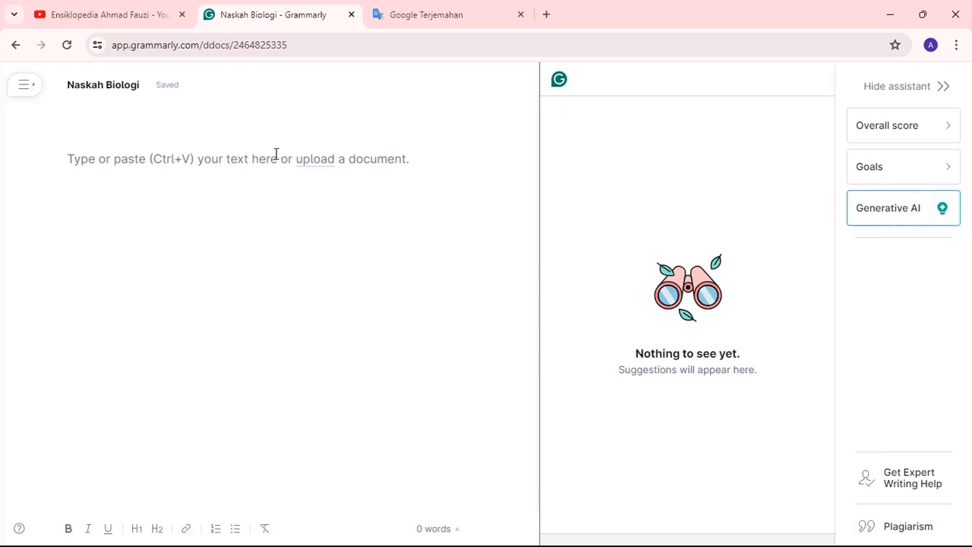
{"action": "left_click", "coordinate": [246, 166]}
{"action": "key", "text": "ctrl+v"}
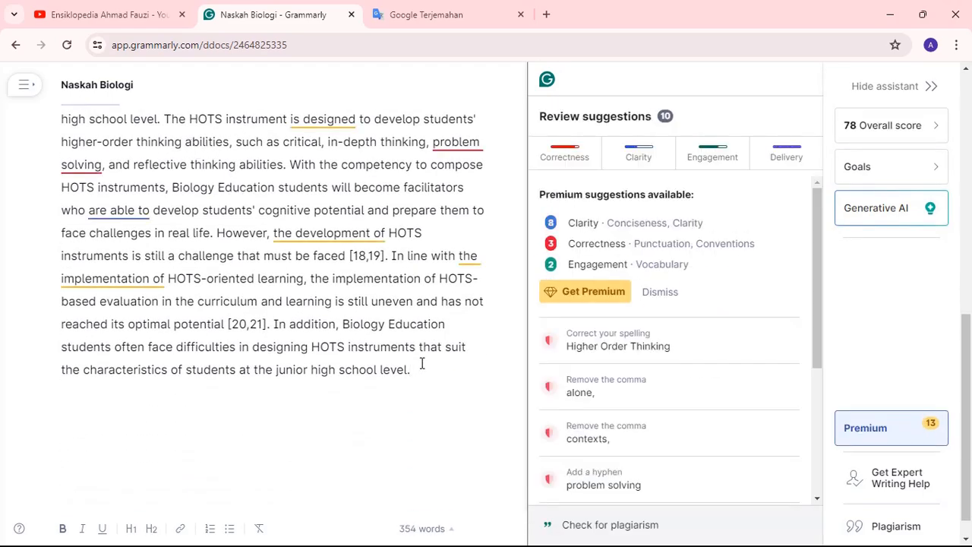
{"action": "scroll", "coordinate": [491, 241], "scroll_direction": "up", "scroll_amount": 8}
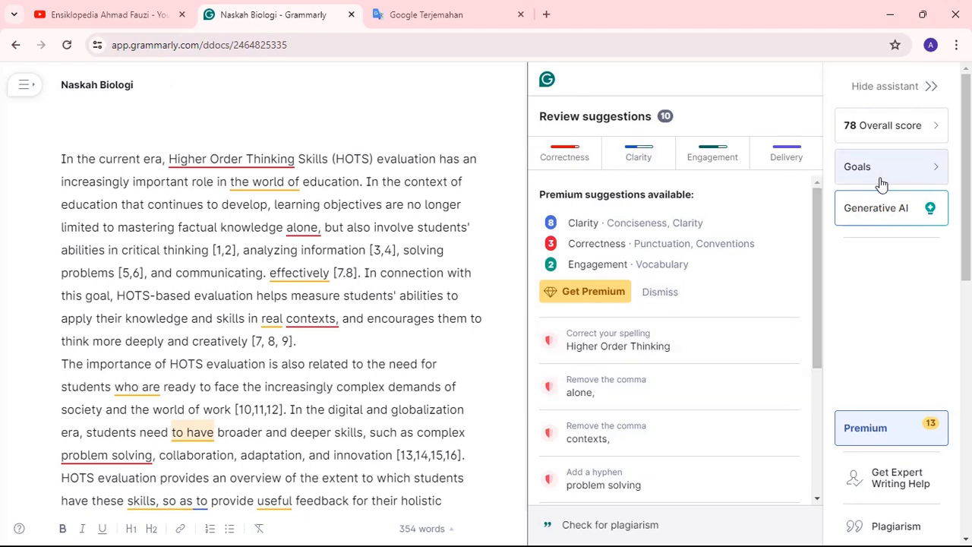
{"action": "scroll", "coordinate": [881, 184], "scroll_direction": "down", "scroll_amount": 5}
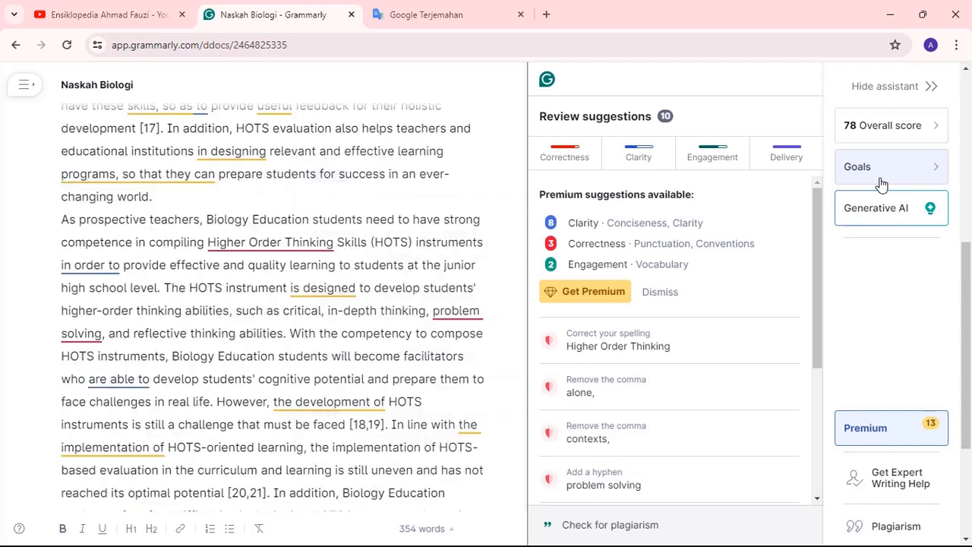
Step: Set the document's goals to a Knowledgeable audience, Formal formality and Inform intent
{"action": "left_click", "coordinate": [881, 183]}
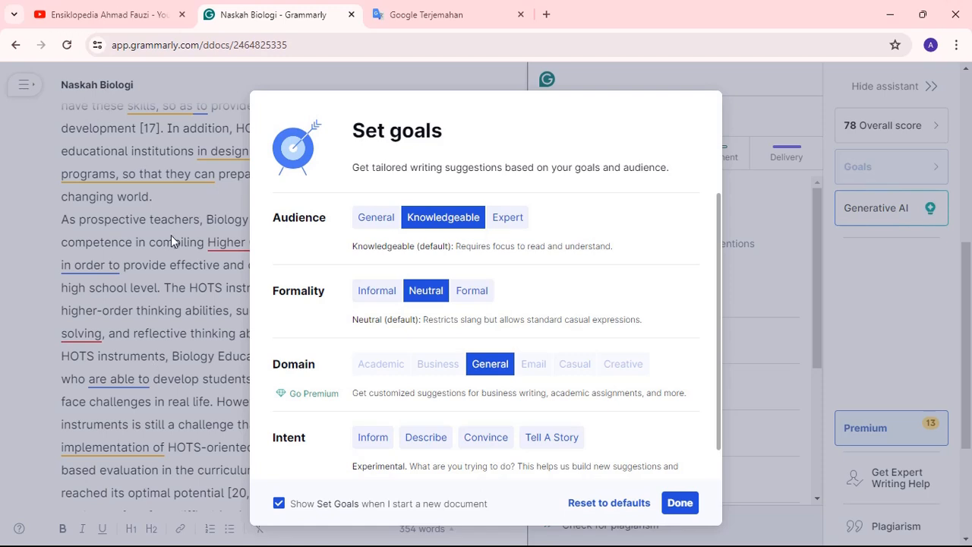
{"action": "left_click", "coordinate": [507, 220]}
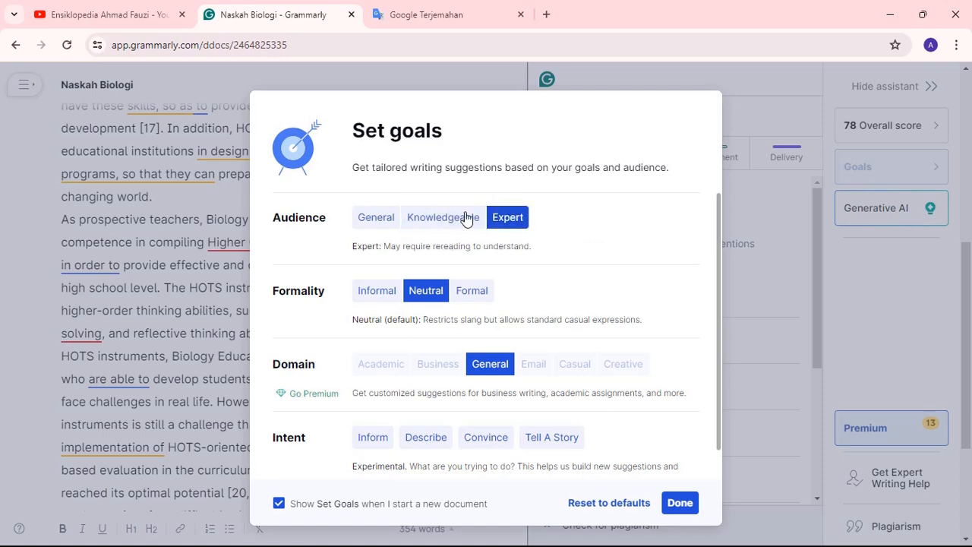
{"action": "left_click", "coordinate": [373, 219]}
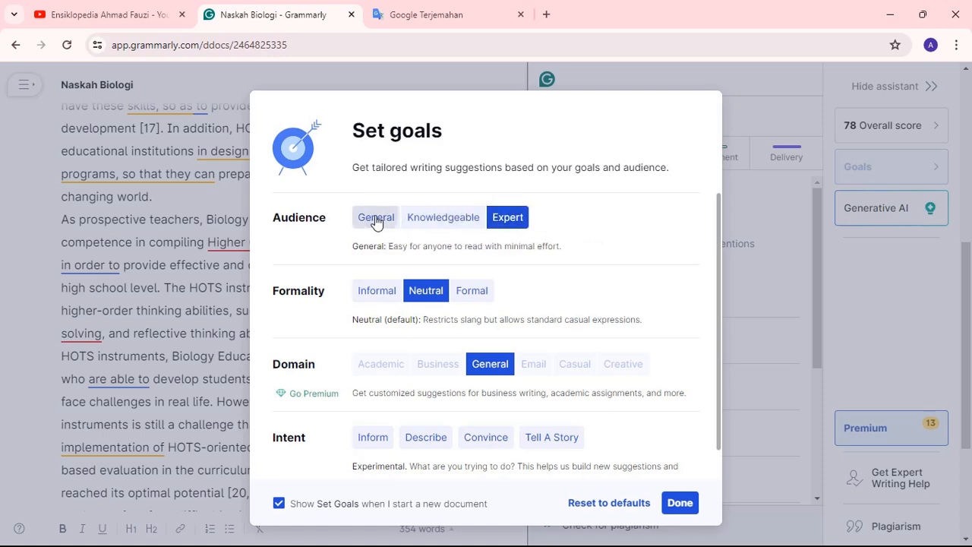
{"action": "left_click", "coordinate": [477, 218]}
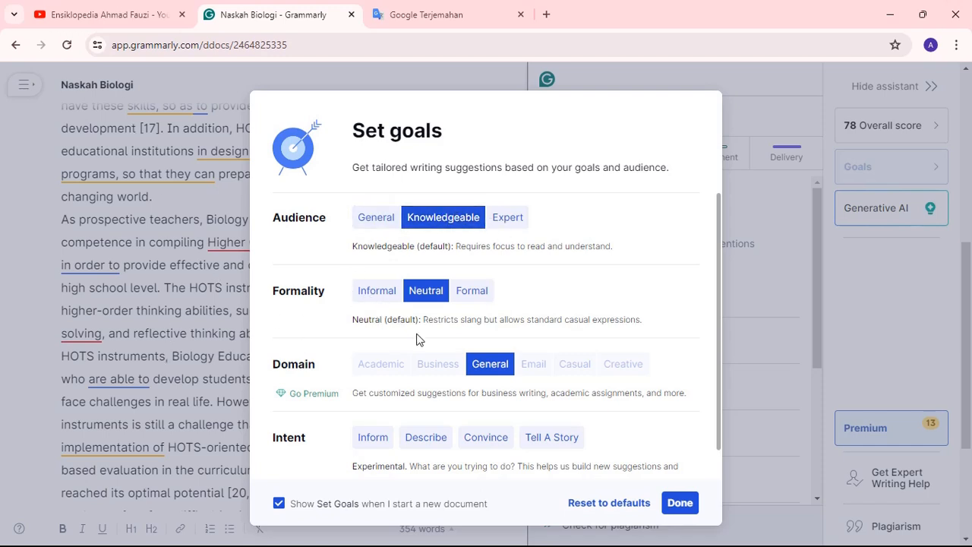
{"action": "left_click", "coordinate": [478, 296]}
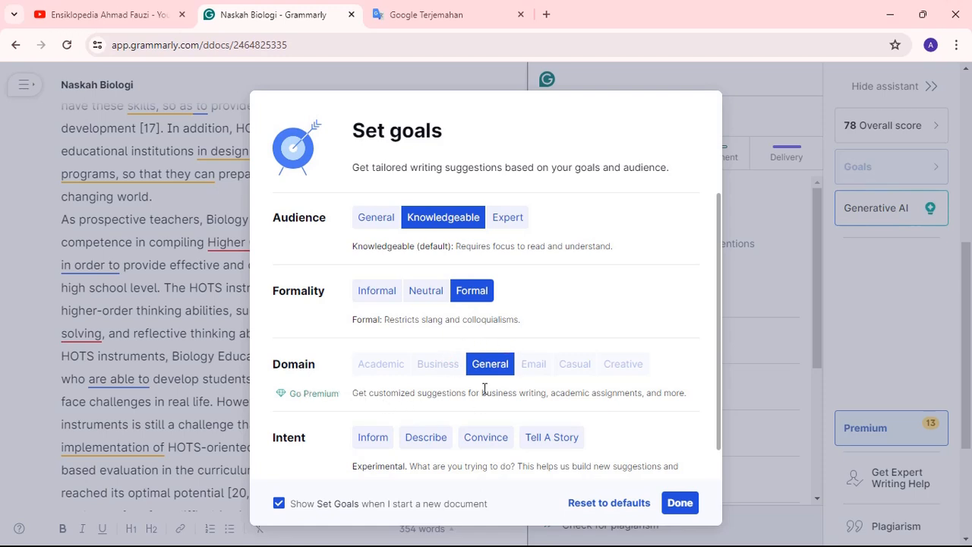
{"action": "scroll", "coordinate": [322, 452], "scroll_direction": "down", "scroll_amount": 1}
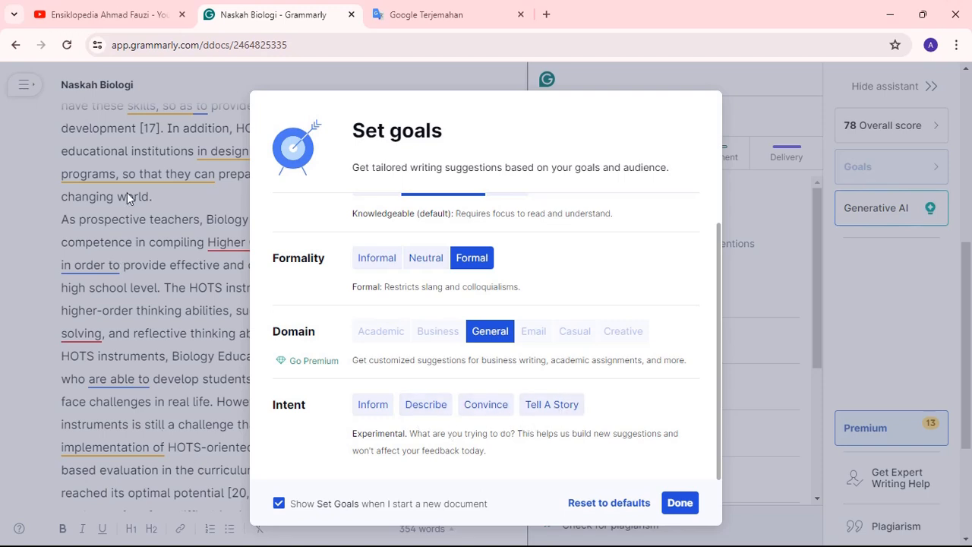
{"action": "left_click", "coordinate": [368, 411]}
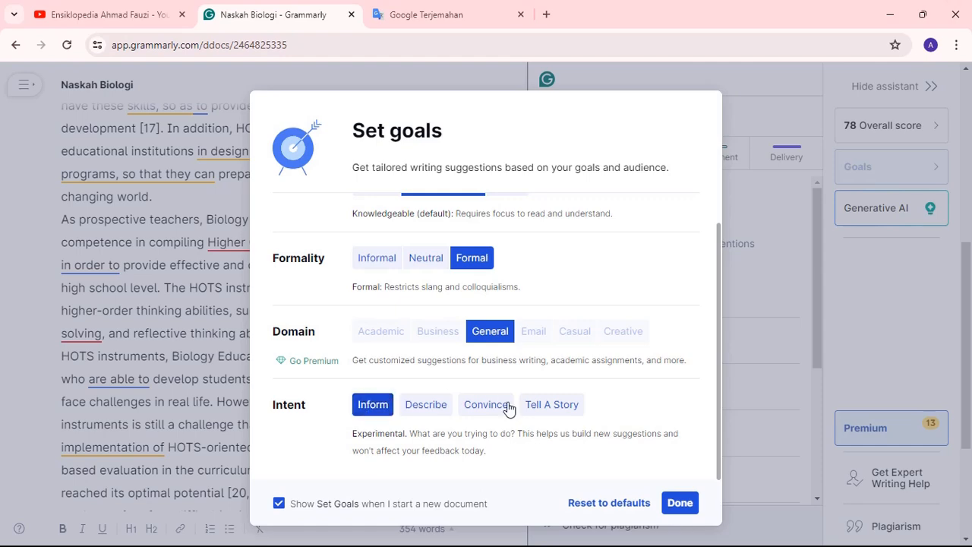
{"action": "left_click", "coordinate": [678, 503]}
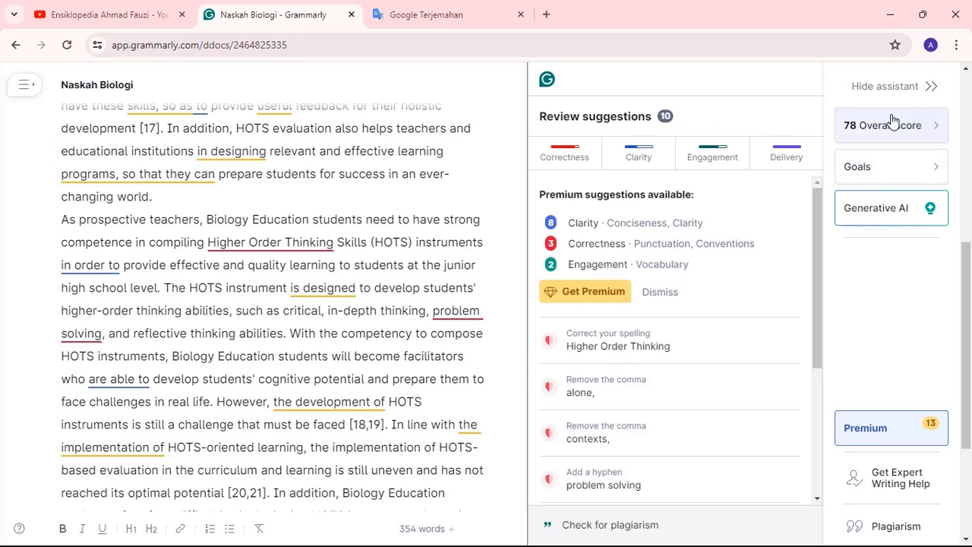
Step: Download the document's performance details as a PDF report and open it, dismissing the Memory Saver offer
{"action": "scroll", "coordinate": [255, 237], "scroll_direction": "up", "scroll_amount": 5}
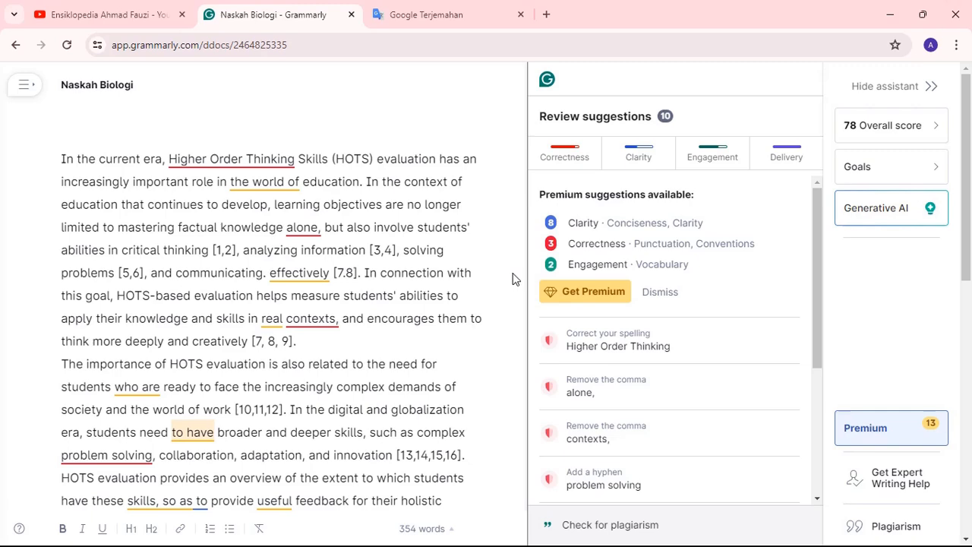
{"action": "scroll", "coordinate": [912, 130], "scroll_direction": "down", "scroll_amount": 5}
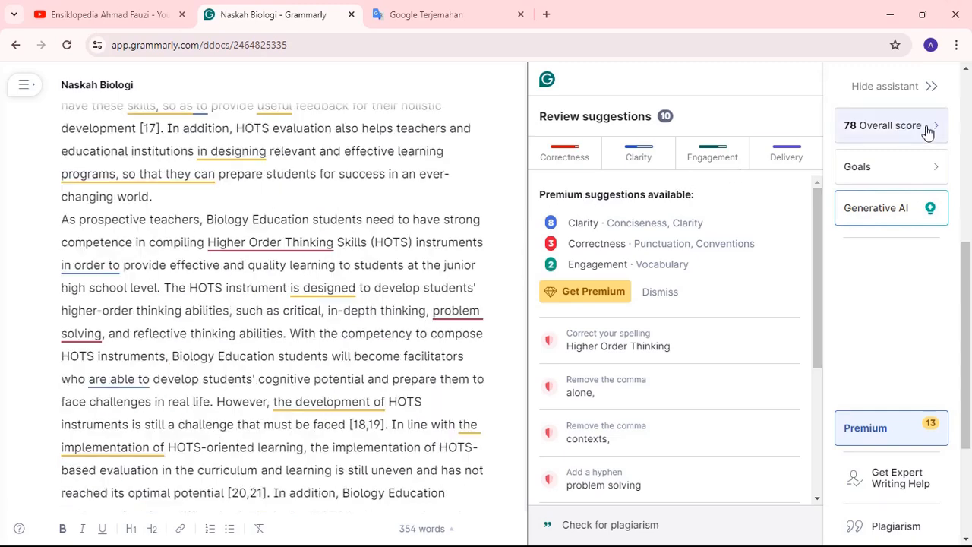
{"action": "left_click", "coordinate": [929, 127]}
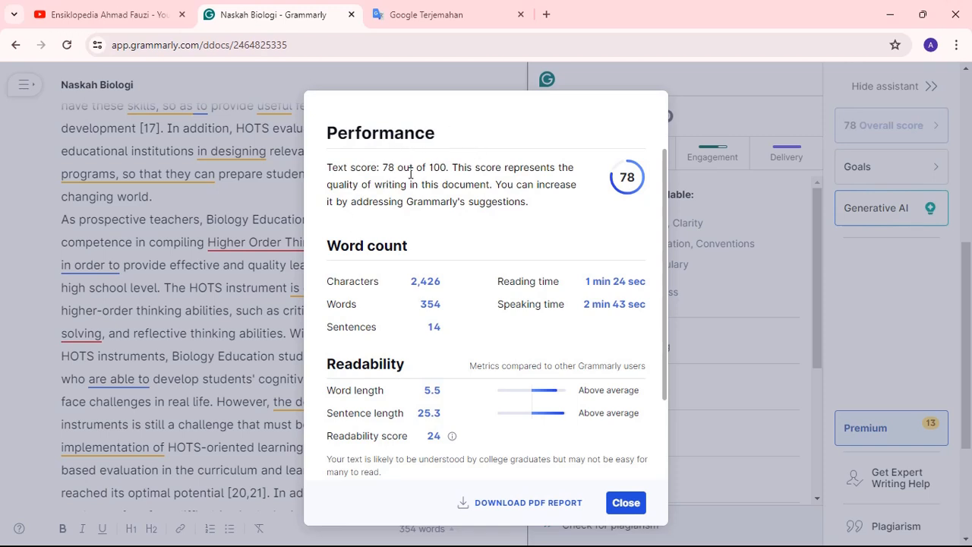
{"action": "scroll", "coordinate": [431, 172], "scroll_direction": "down", "scroll_amount": 1}
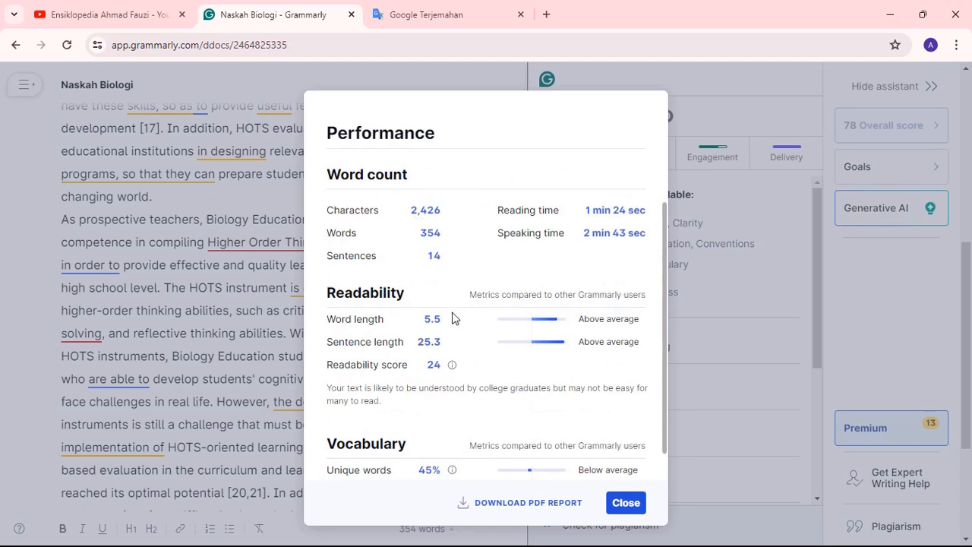
{"action": "scroll", "coordinate": [427, 306], "scroll_direction": "down", "scroll_amount": 1}
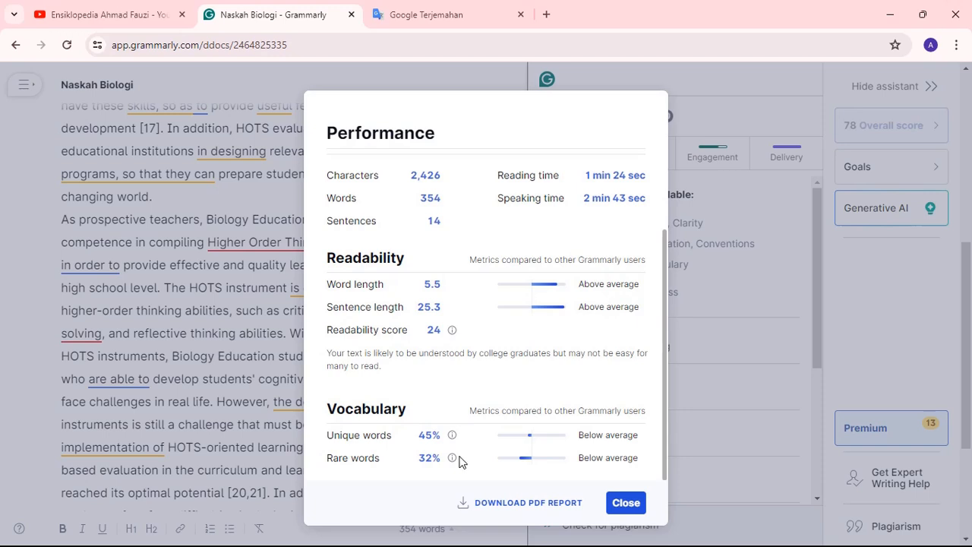
{"action": "left_click", "coordinate": [498, 504]}
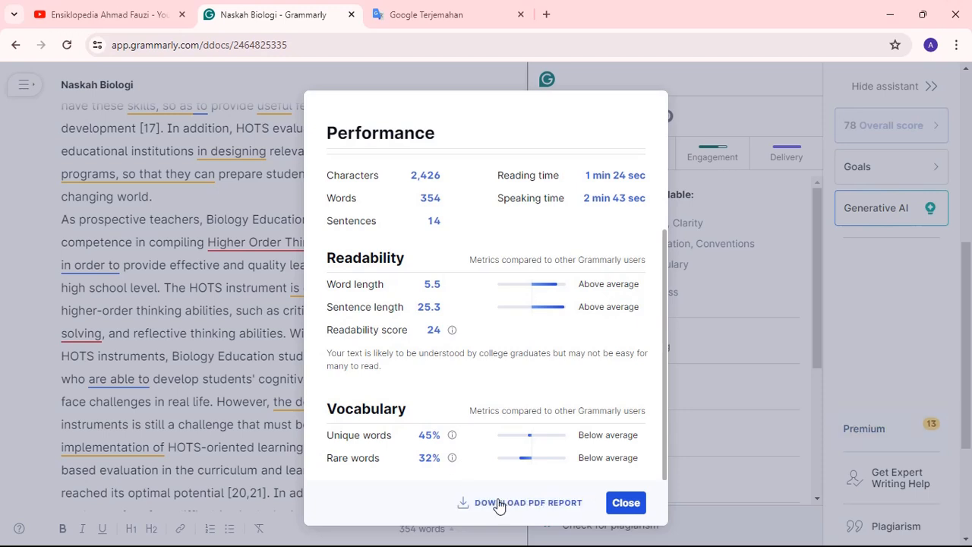
{"action": "left_click", "coordinate": [755, 75]}
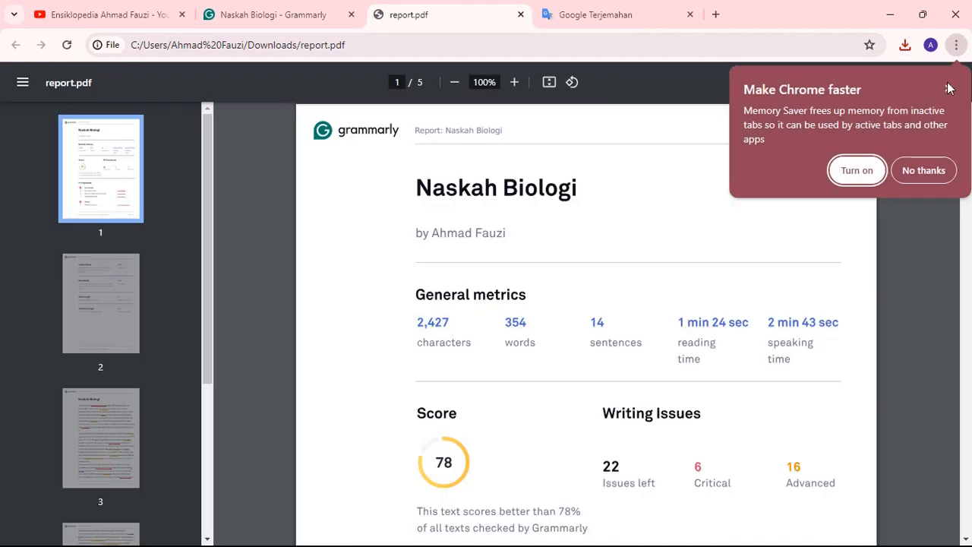
{"action": "left_click", "coordinate": [948, 89]}
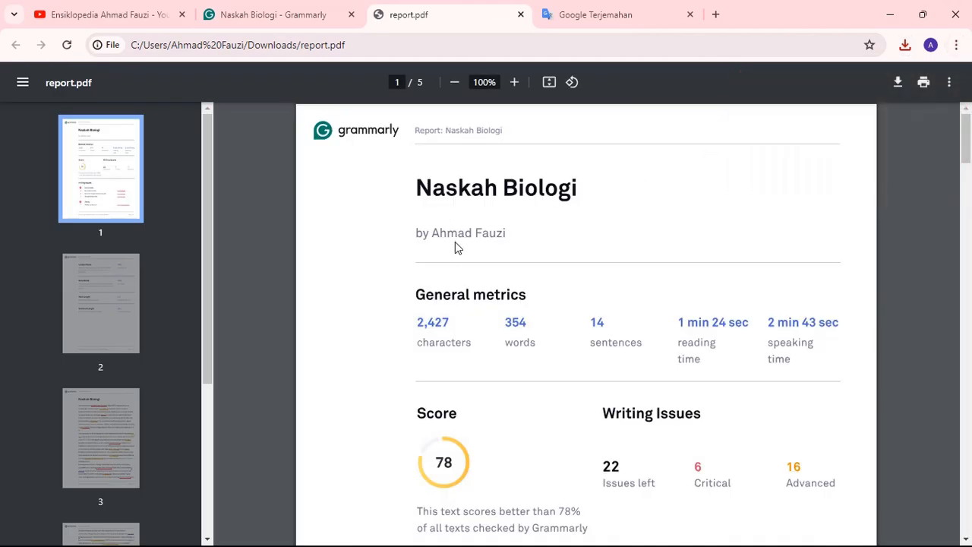
Step: Read the report's title, general metrics, score, writing issues, and the word and sentence measures on its second page
{"action": "left_click_drag", "start_coordinate": [427, 193], "coordinate": [600, 196]}
{"action": "left_click", "coordinate": [585, 229]}
{"action": "scroll", "coordinate": [534, 228], "scroll_direction": "down", "scroll_amount": 2}
{"action": "triple_click", "coordinate": [449, 160]}
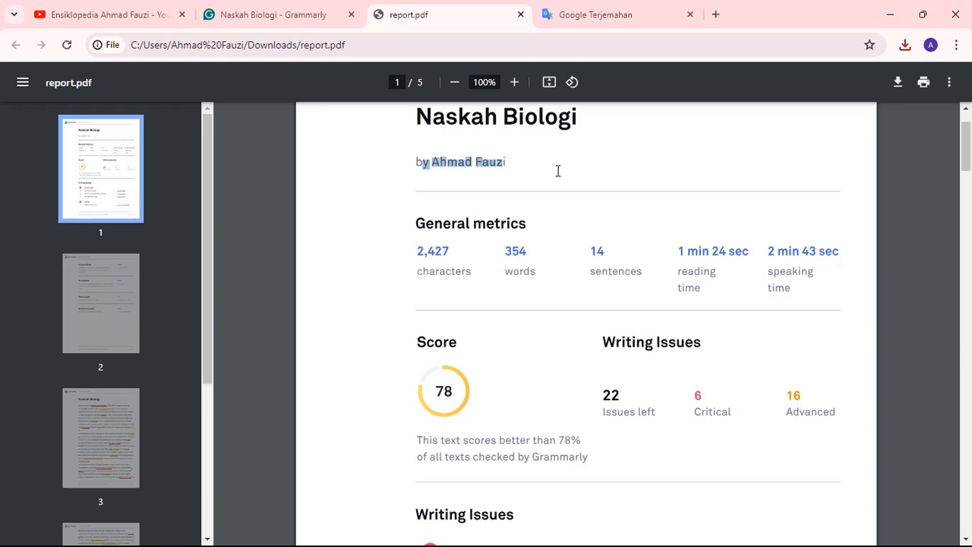
{"action": "scroll", "coordinate": [540, 198], "scroll_direction": "down", "scroll_amount": 3}
{"action": "scroll", "coordinate": [477, 158], "scroll_direction": "up", "scroll_amount": 2}
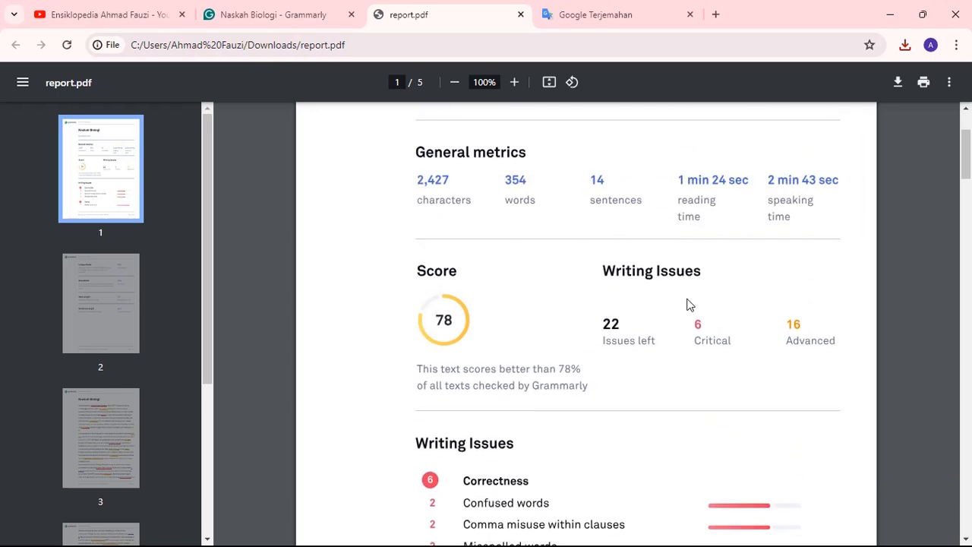
{"action": "scroll", "coordinate": [671, 339], "scroll_direction": "down", "scroll_amount": 4}
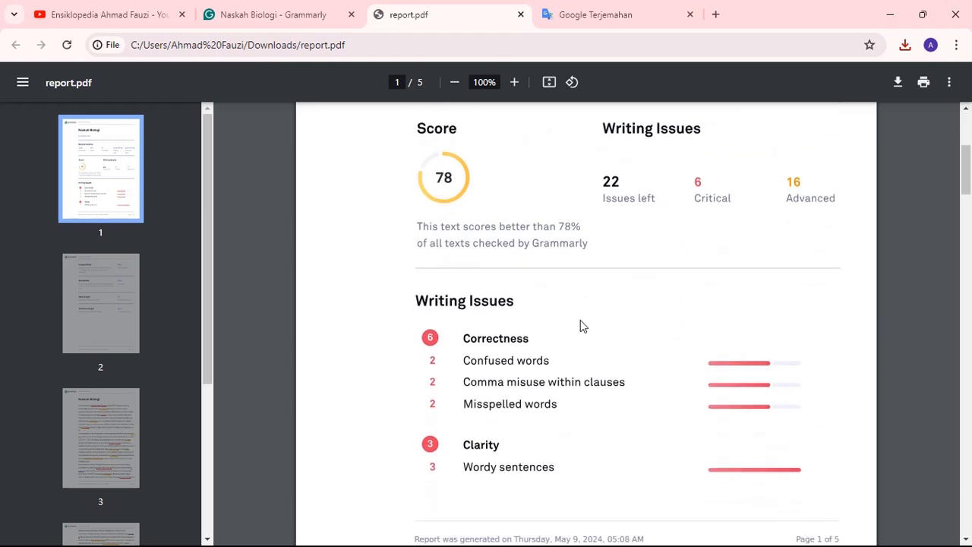
{"action": "scroll", "coordinate": [537, 304], "scroll_direction": "down", "scroll_amount": 2}
{"action": "scroll", "coordinate": [498, 282], "scroll_direction": "down", "scroll_amount": 5}
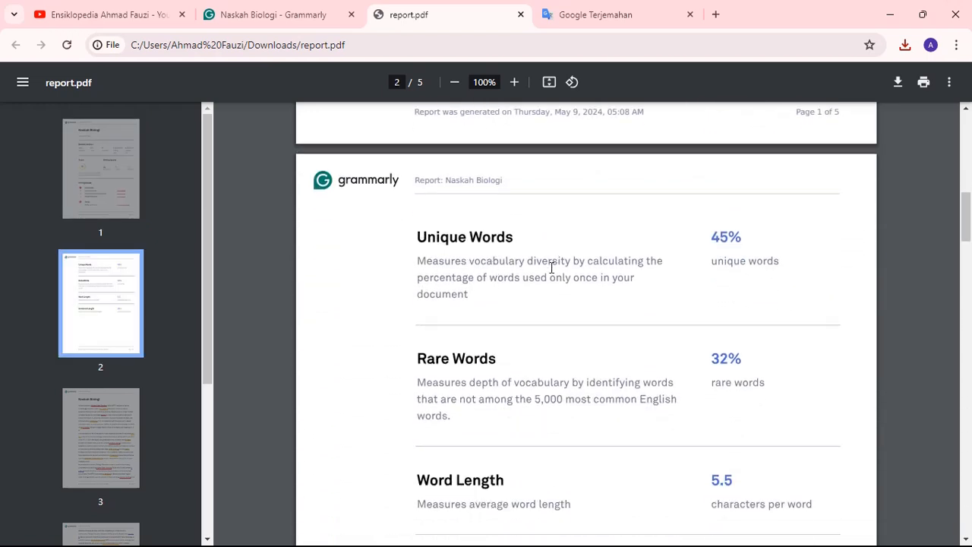
{"action": "scroll", "coordinate": [547, 271], "scroll_direction": "down", "scroll_amount": 4}
{"action": "scroll", "coordinate": [586, 278], "scroll_direction": "down", "scroll_amount": 4}
{"action": "scroll", "coordinate": [566, 280], "scroll_direction": "down", "scroll_amount": 1}
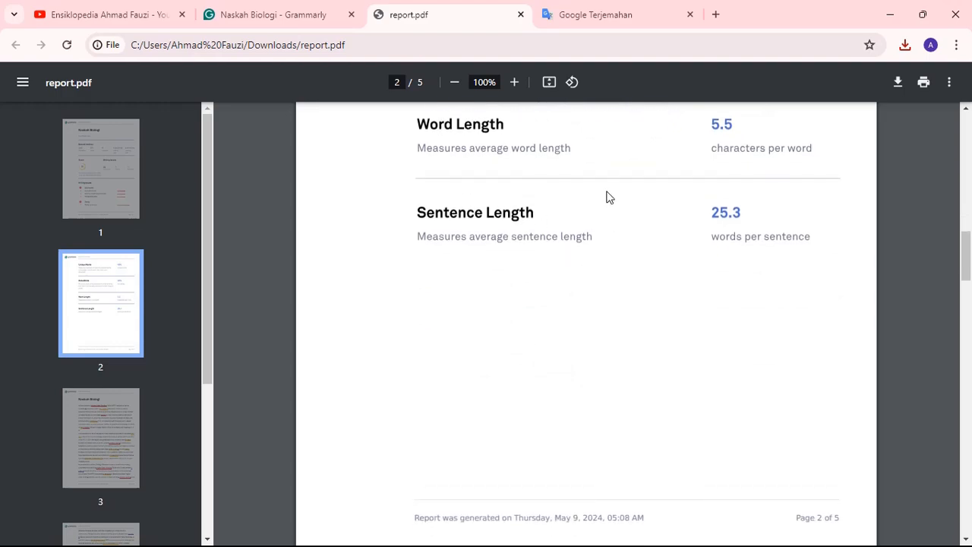
Step: Examine the marked manuscript text and the numbered list of suggested corrections on the report's remaining pages
{"action": "scroll", "coordinate": [606, 198], "scroll_direction": "down", "scroll_amount": 10}
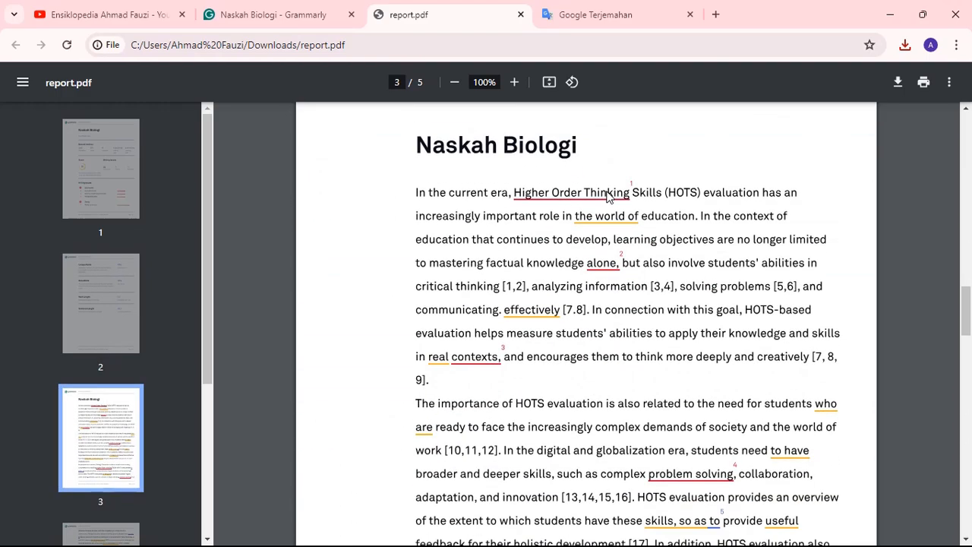
{"action": "scroll", "coordinate": [608, 196], "scroll_direction": "down", "scroll_amount": 6}
{"action": "scroll", "coordinate": [685, 272], "scroll_direction": "down", "scroll_amount": 10}
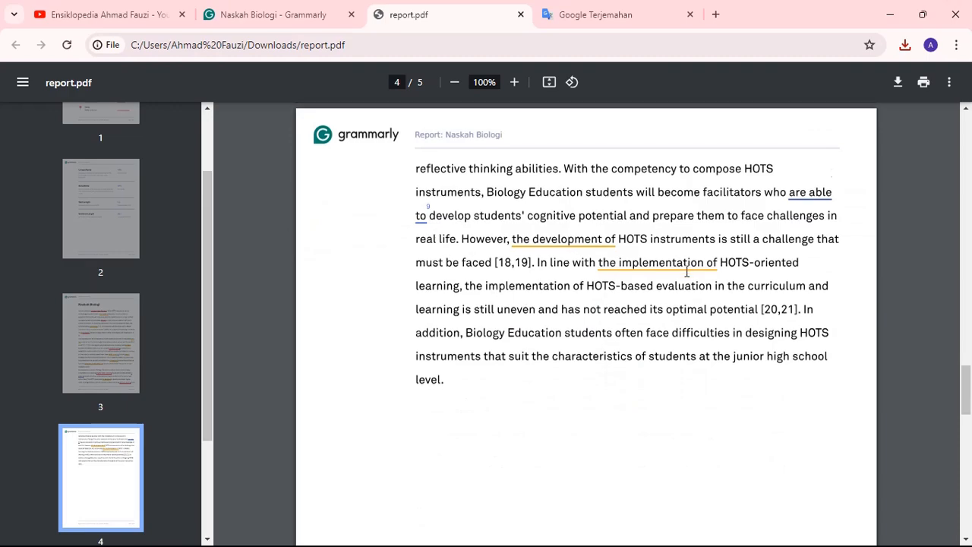
{"action": "scroll", "coordinate": [688, 276], "scroll_direction": "up", "scroll_amount": 4}
{"action": "scroll", "coordinate": [668, 269], "scroll_direction": "down", "scroll_amount": 4}
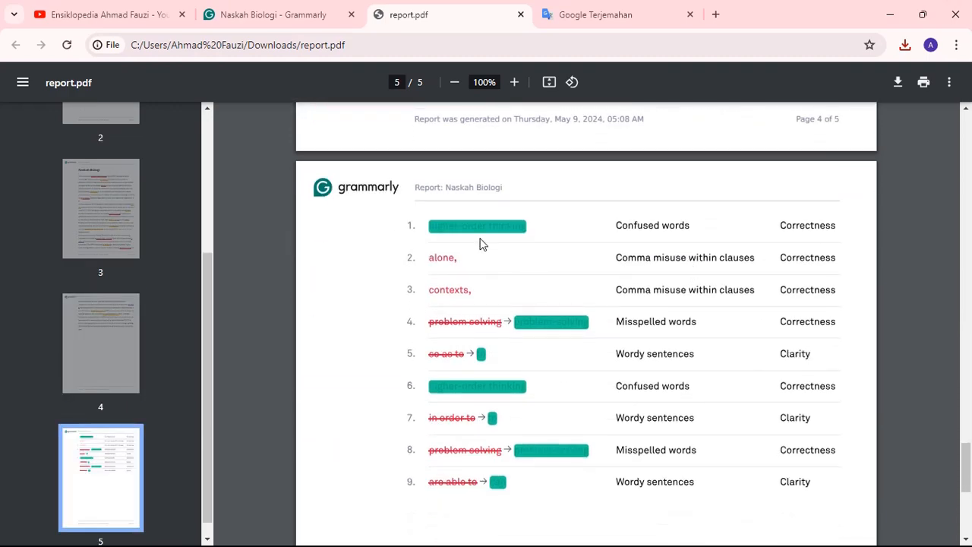
{"action": "scroll", "coordinate": [584, 276], "scroll_direction": "down", "scroll_amount": 4}
Step: Go back to the report's first page and re-examine the general metrics, score and writing issues
{"action": "scroll", "coordinate": [588, 269], "scroll_direction": "up", "scroll_amount": 20}
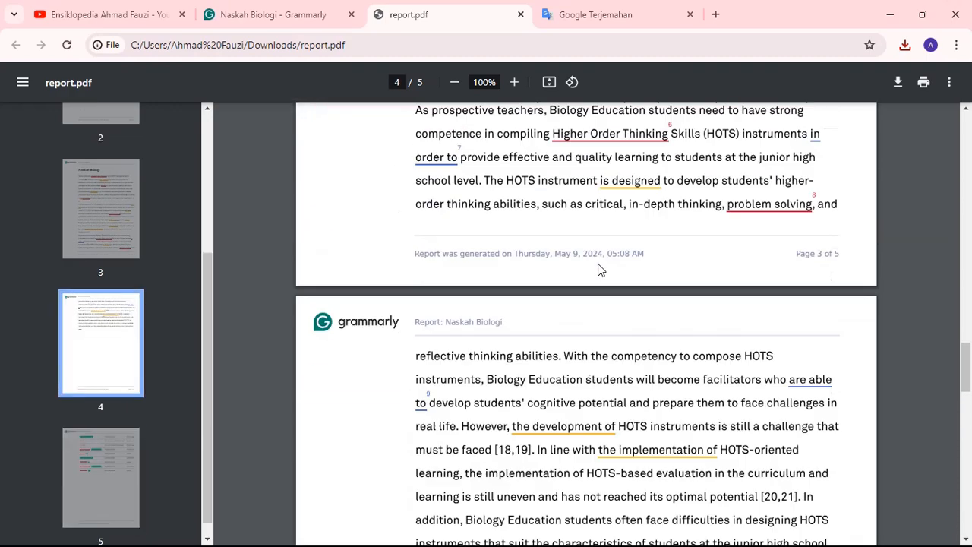
{"action": "scroll", "coordinate": [600, 270], "scroll_direction": "up", "scroll_amount": 20}
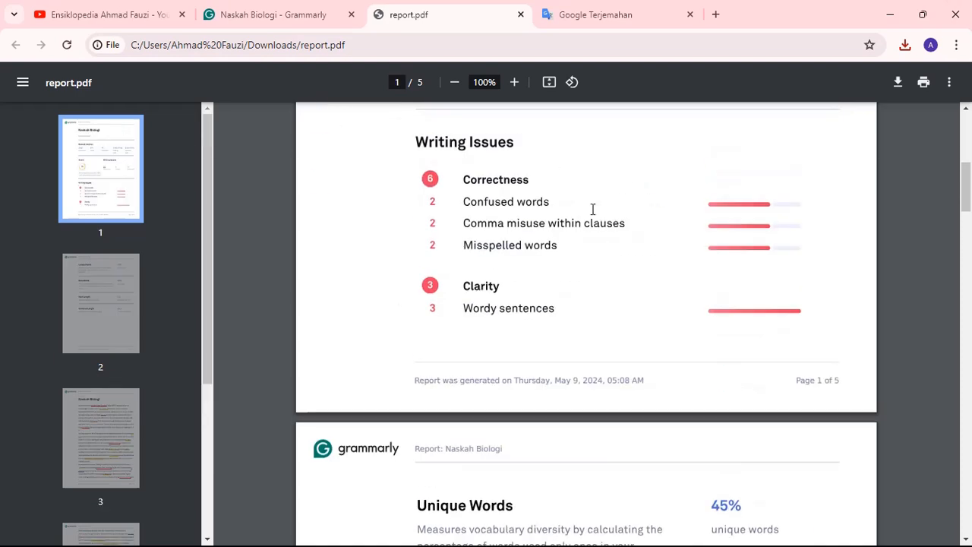
{"action": "scroll", "coordinate": [595, 202], "scroll_direction": "up", "scroll_amount": 2}
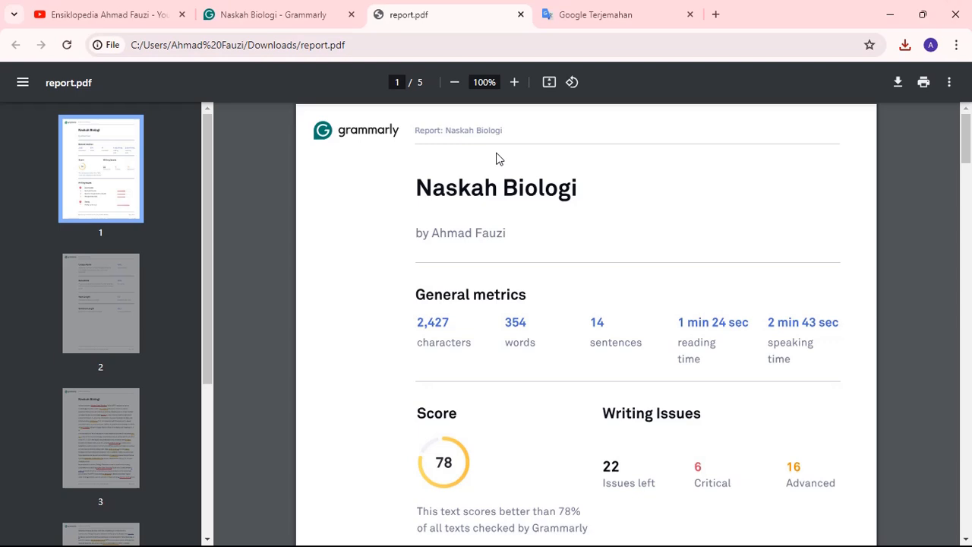
{"action": "left_click", "coordinate": [304, 14]}
{"action": "left_click", "coordinate": [394, 10]}
{"action": "scroll", "coordinate": [651, 216], "scroll_direction": "down", "scroll_amount": 2}
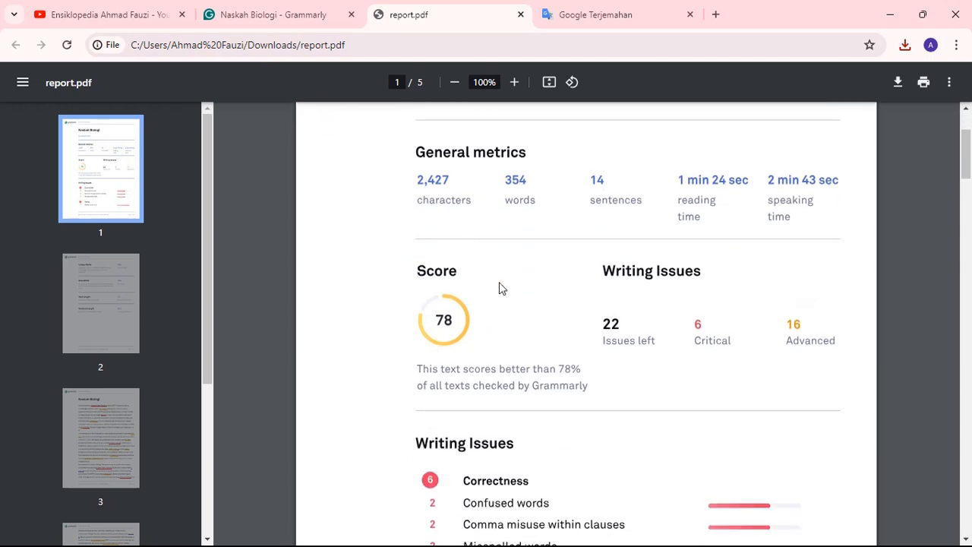
{"action": "scroll", "coordinate": [397, 260], "scroll_direction": "down", "scroll_amount": 5}
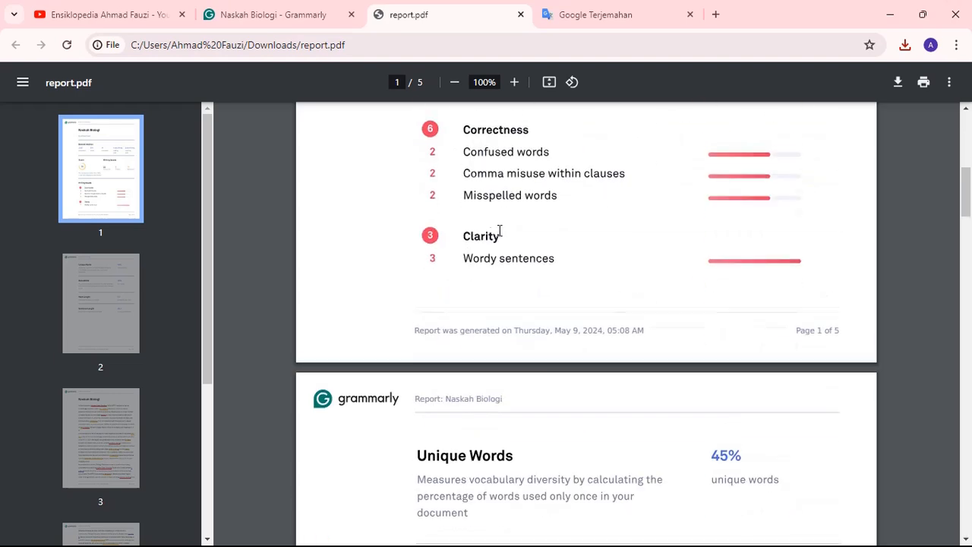
{"action": "scroll", "coordinate": [500, 231], "scroll_direction": "up", "scroll_amount": 4}
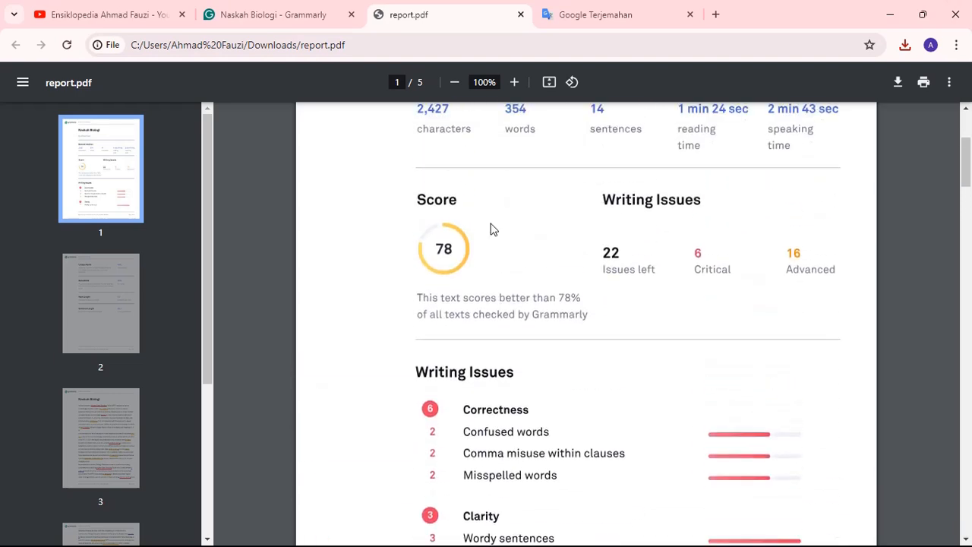
Step: Close the performance details in the Grammarly document and accept the first-paragraph corrections to "higher-order thinking" and the comma after "alone"
{"action": "left_click", "coordinate": [300, 11]}
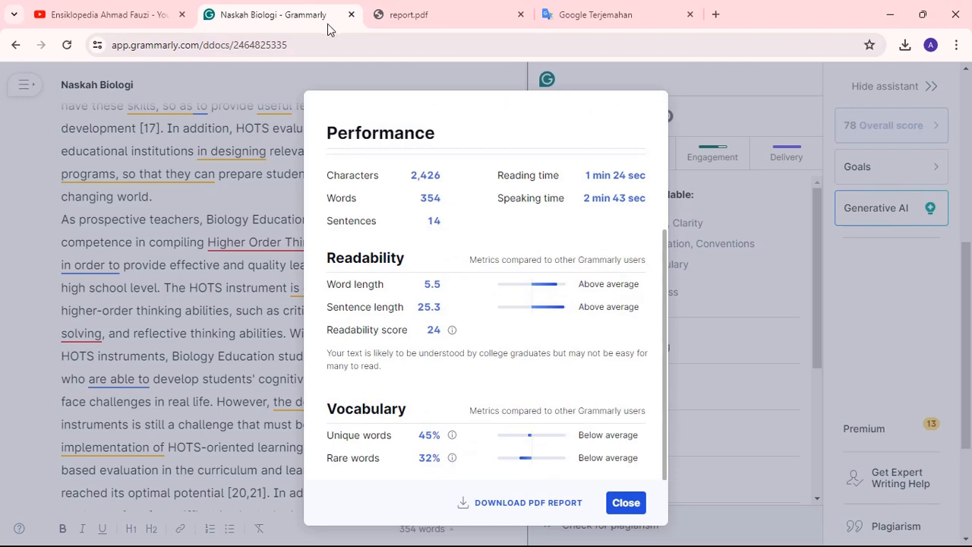
{"action": "left_click", "coordinate": [626, 502]}
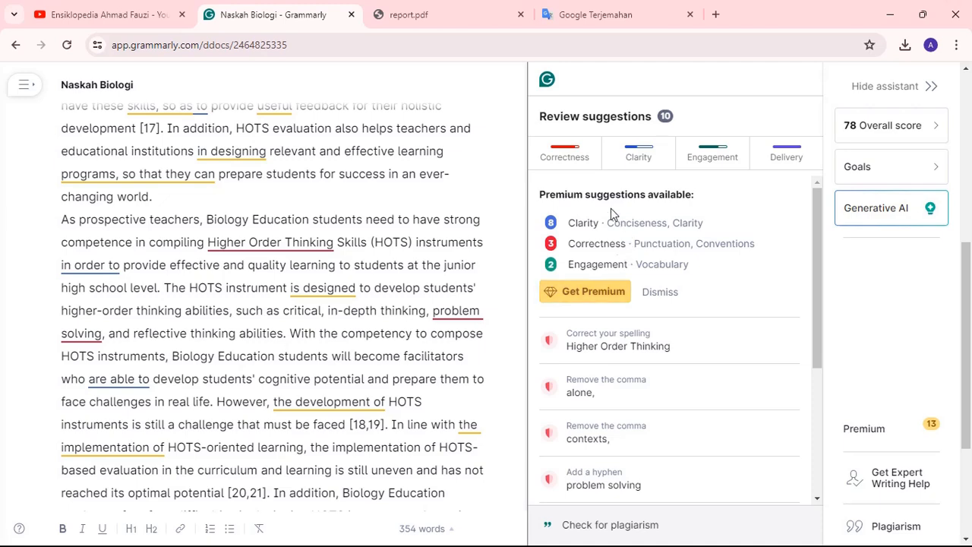
{"action": "left_click", "coordinate": [561, 156]}
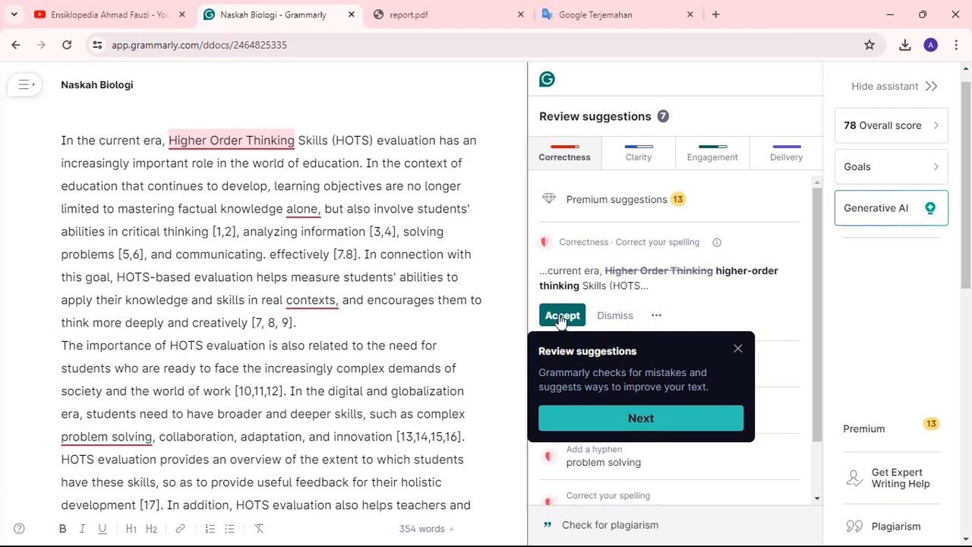
{"action": "left_click", "coordinate": [558, 314]}
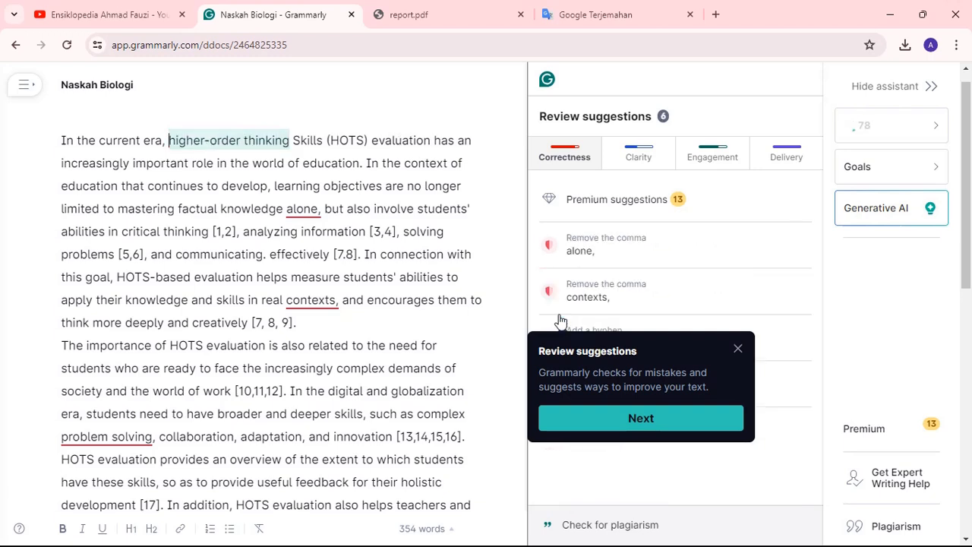
{"action": "left_click", "coordinate": [297, 210]}
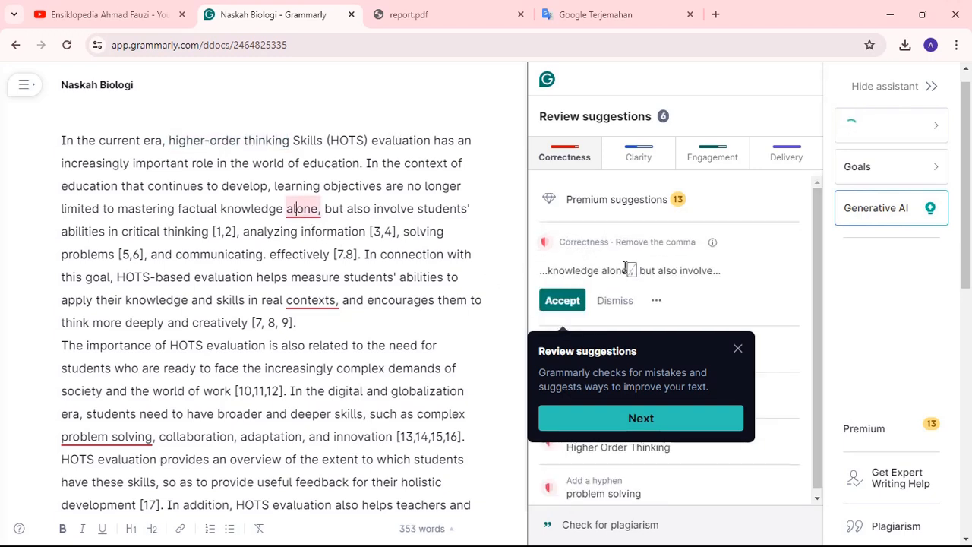
{"action": "left_click", "coordinate": [565, 302]}
Step: Dismiss the Review suggestions tip, accept "problem-solving" in the second paragraph and accept removing the comma after "contexts"
{"action": "left_click", "coordinate": [612, 304]}
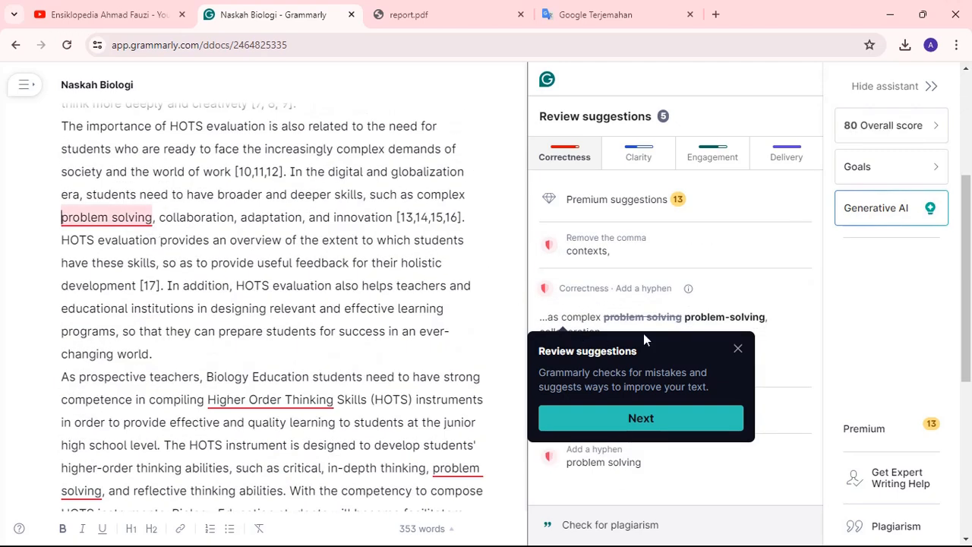
{"action": "left_click", "coordinate": [737, 348]}
{"action": "left_click", "coordinate": [562, 370]}
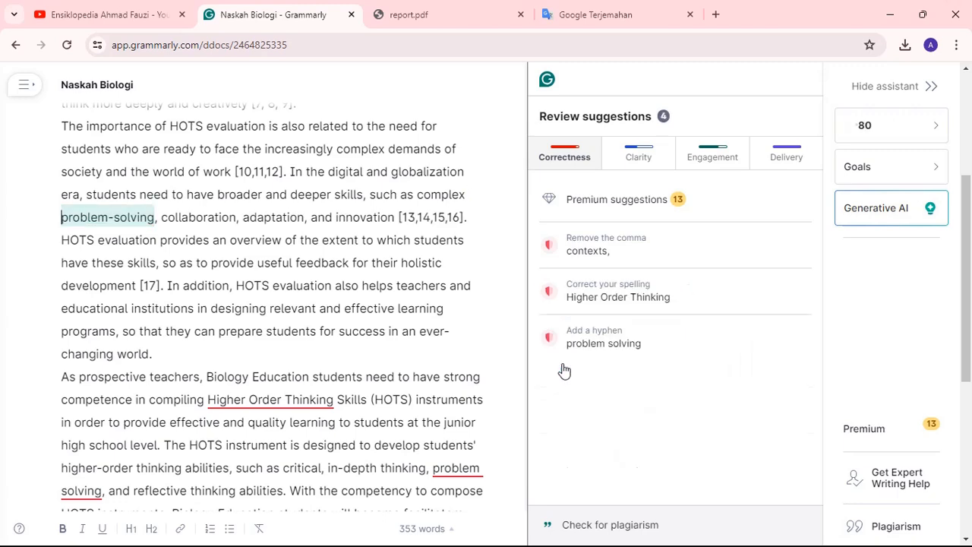
{"action": "left_click", "coordinate": [610, 331]}
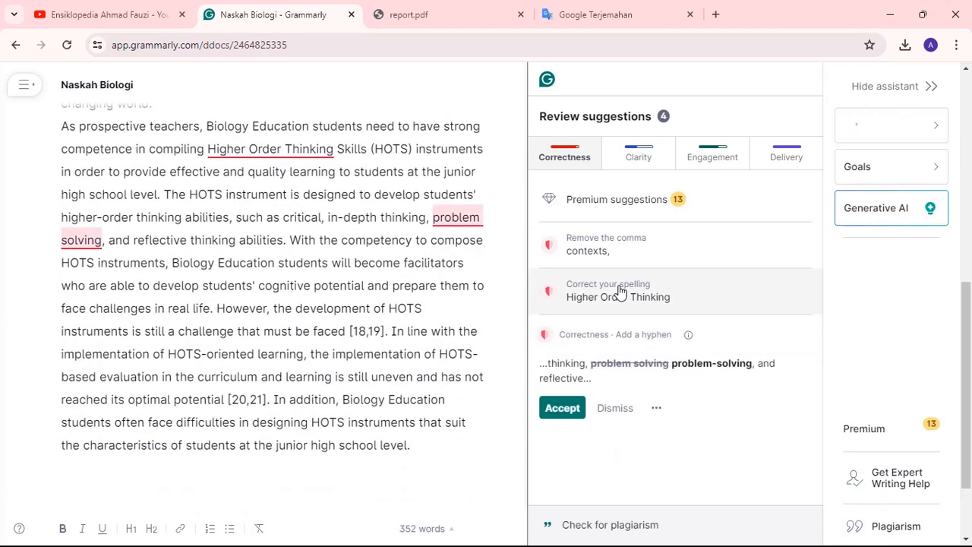
{"action": "left_click", "coordinate": [616, 290]}
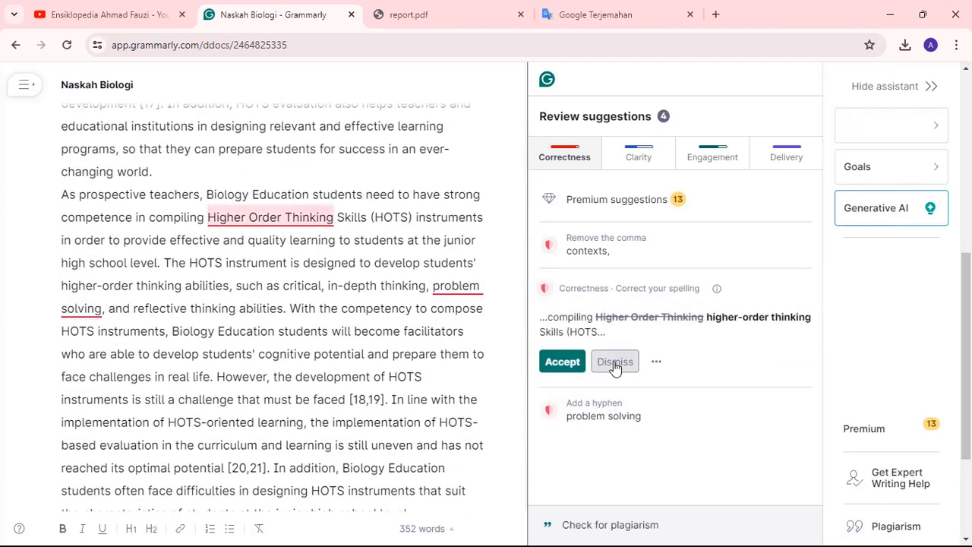
{"action": "left_click", "coordinate": [605, 254]}
{"action": "left_click", "coordinate": [562, 313]}
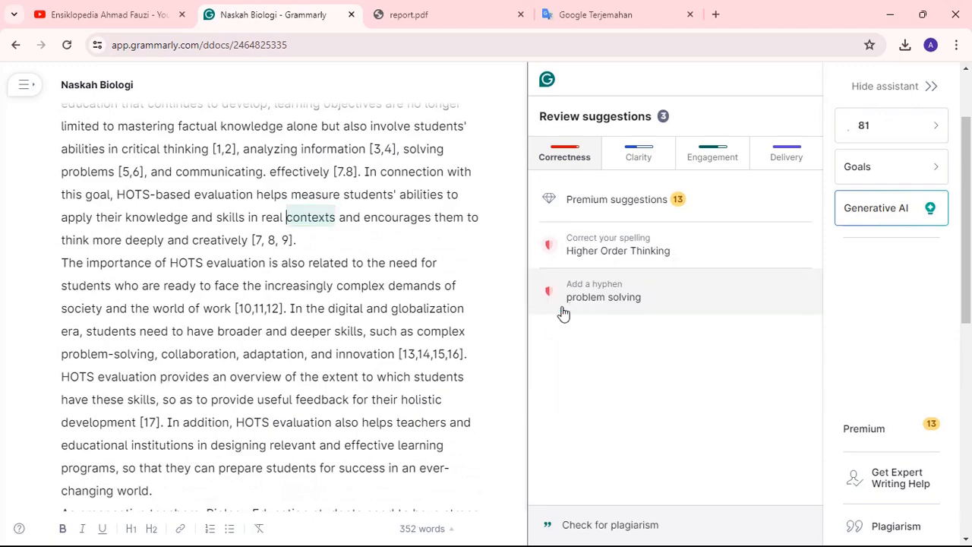
Step: Accept the "higher-order thinking" and "problem-solving" corrections in the third paragraph
{"action": "left_click", "coordinate": [595, 265]}
{"action": "left_click", "coordinate": [562, 328]}
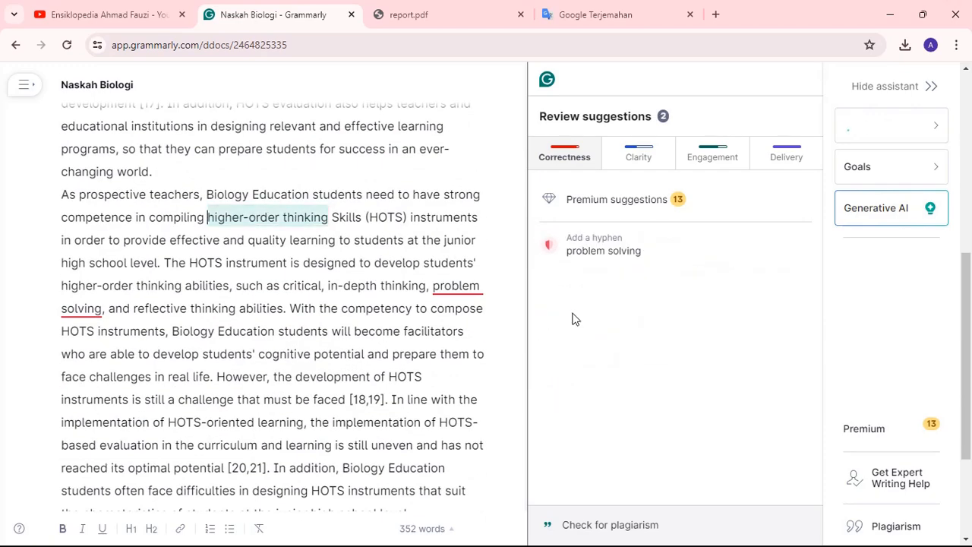
{"action": "left_click", "coordinate": [590, 258]}
{"action": "left_click", "coordinate": [562, 318]}
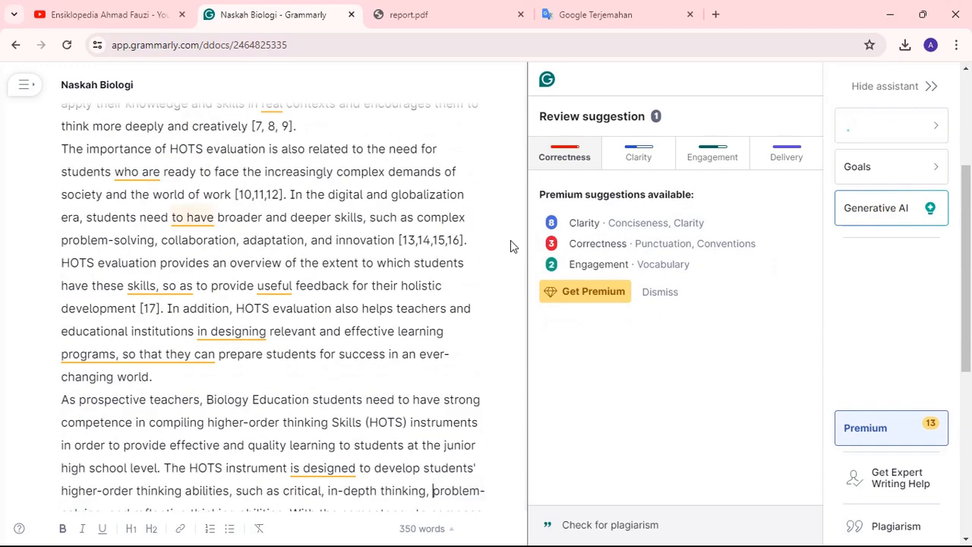
Step: Accept the clarity rewordings of "so as to" to "to", "in order to" to "to", and "are able to" to "can"
{"action": "left_click", "coordinate": [564, 157]}
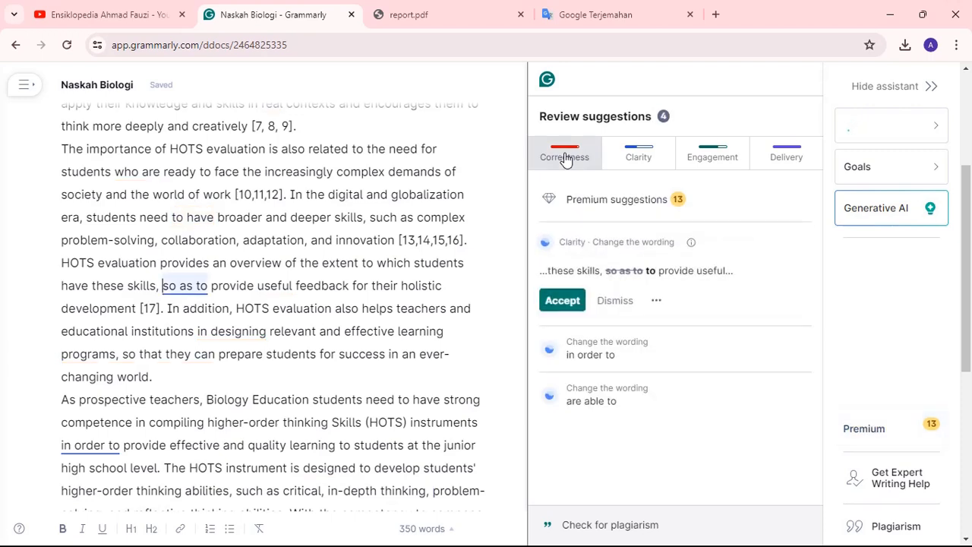
{"action": "left_click", "coordinate": [573, 300]}
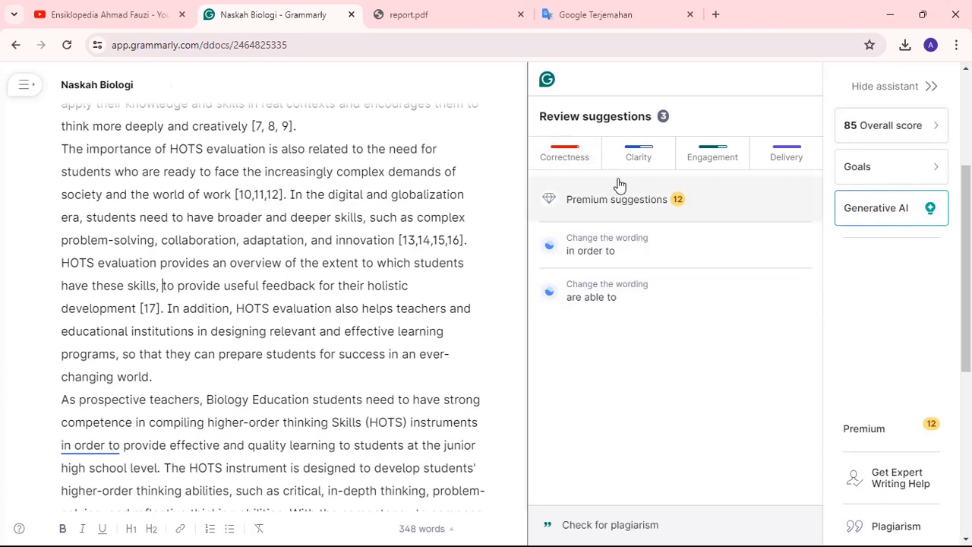
{"action": "left_click", "coordinate": [625, 242]}
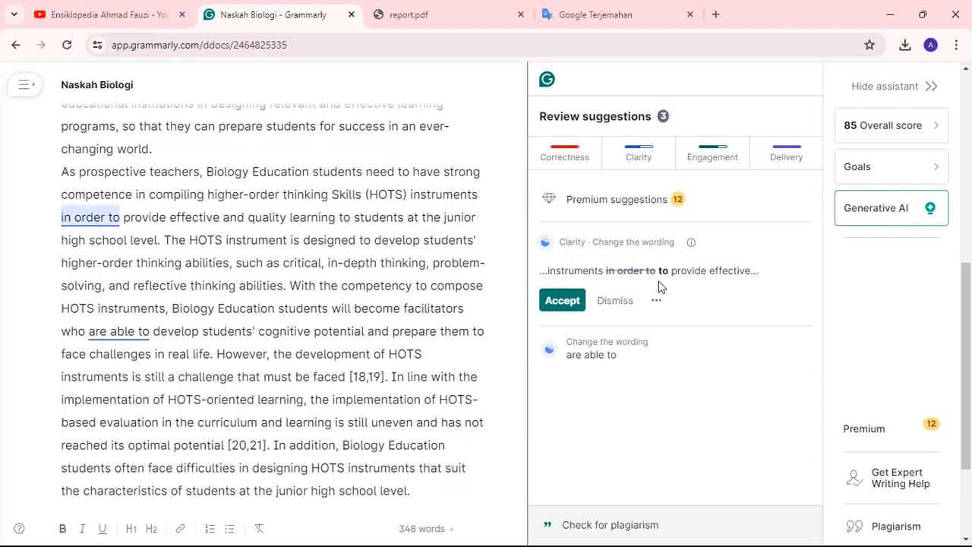
{"action": "left_click", "coordinate": [562, 302]}
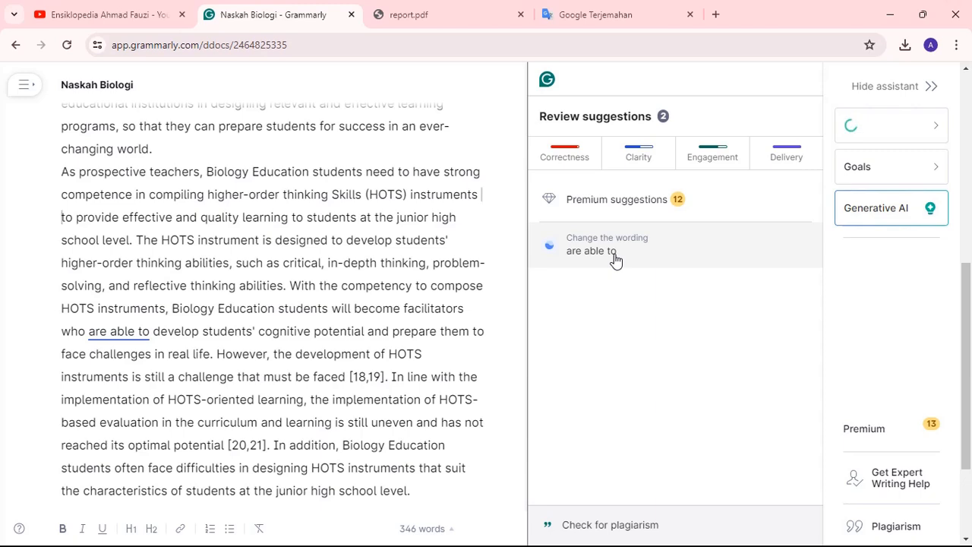
{"action": "left_click", "coordinate": [614, 255]}
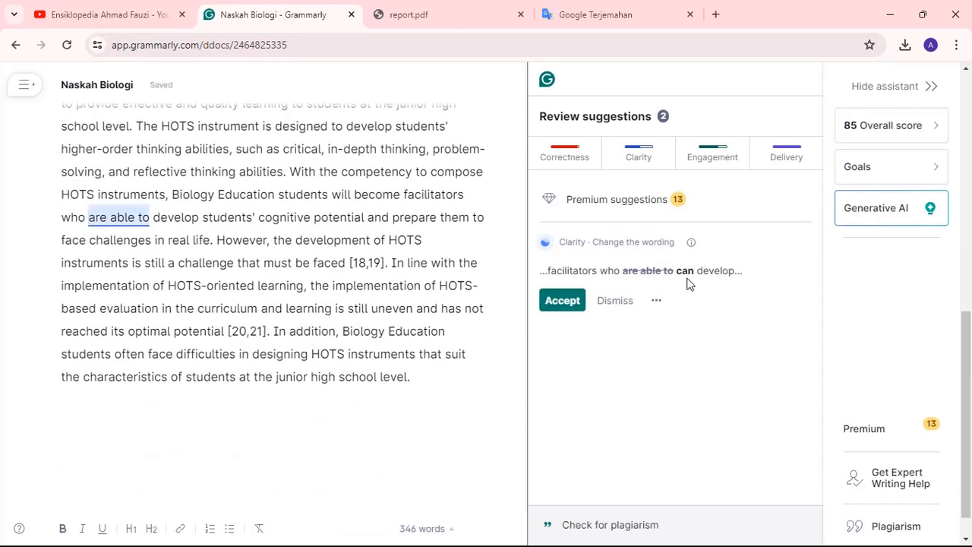
{"action": "left_click", "coordinate": [563, 304]}
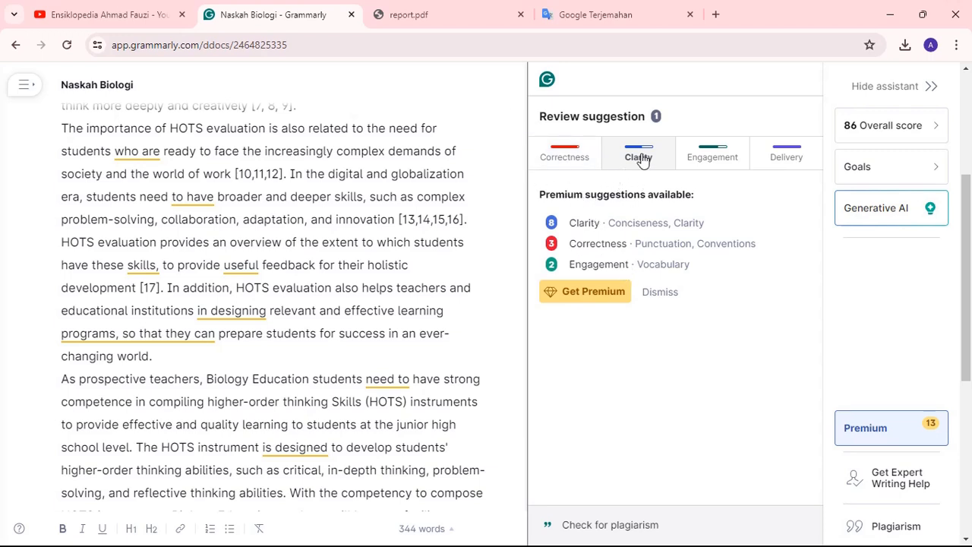
Step: Check the Correctness, Engagement and Delivery categories for remaining suggestions
{"action": "left_click", "coordinate": [586, 158]}
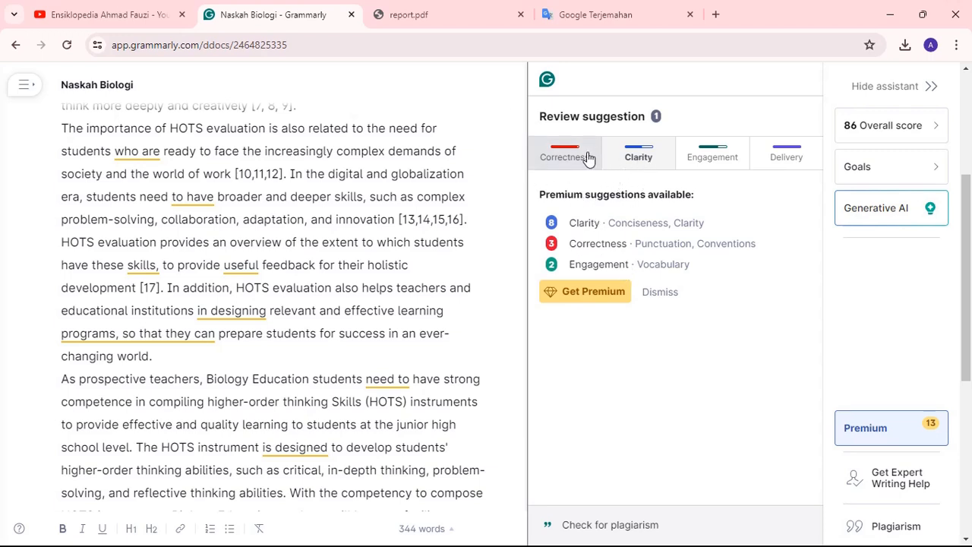
{"action": "left_click", "coordinate": [708, 160]}
{"action": "left_click", "coordinate": [763, 163]}
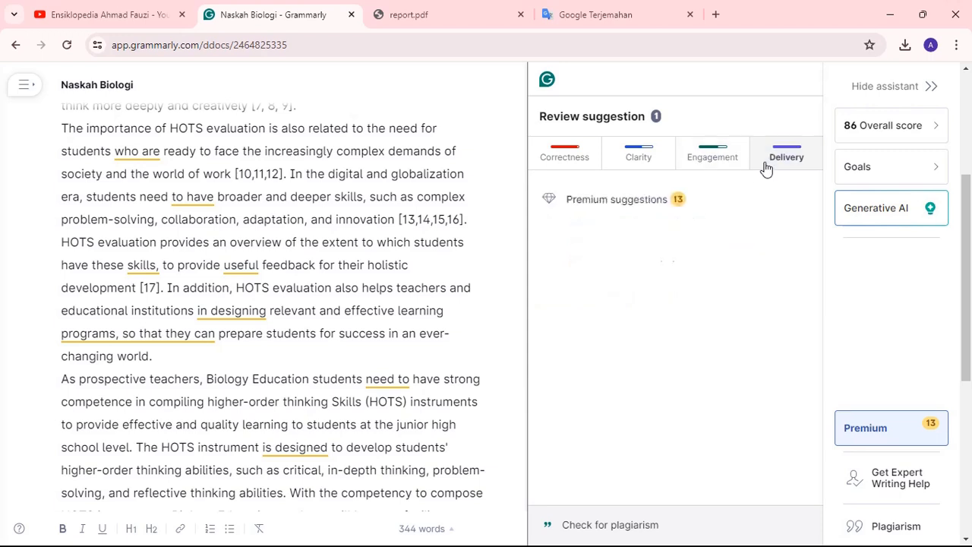
{"action": "left_click", "coordinate": [574, 163]}
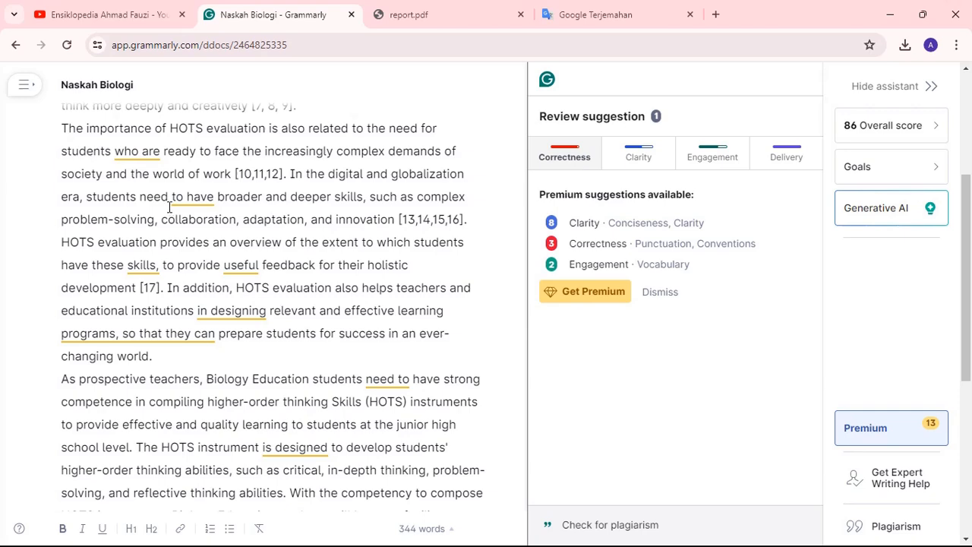
Step: Ask the generative AI assistant to identify any gaps in the manuscript, copy the generated question and close the assistant
{"action": "scroll", "coordinate": [76, 120], "scroll_direction": "up", "scroll_amount": 3}
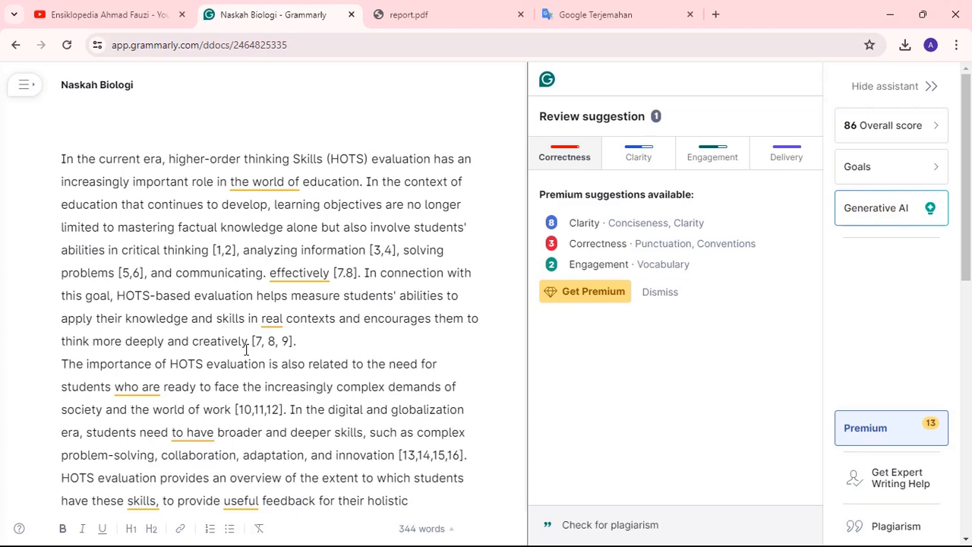
{"action": "left_click", "coordinate": [867, 218]}
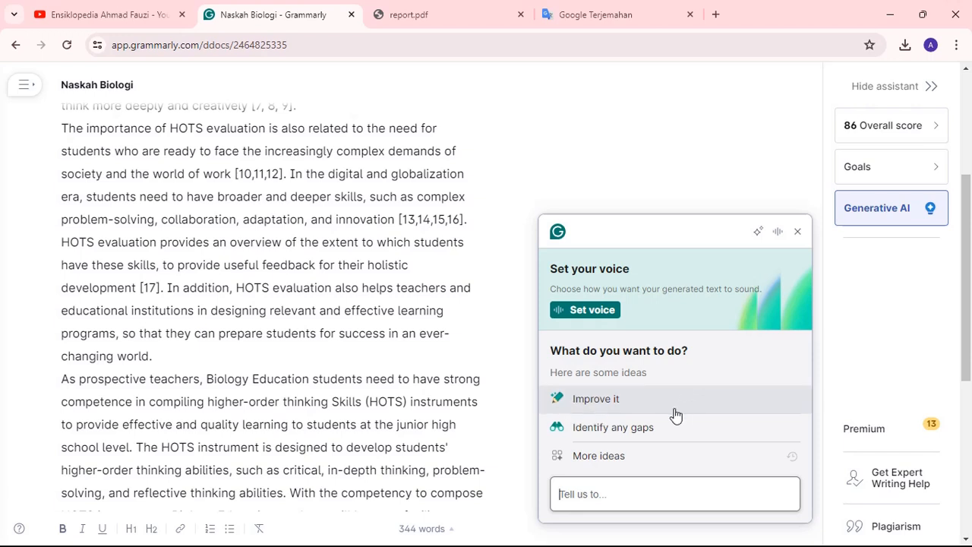
{"action": "left_click", "coordinate": [622, 438]}
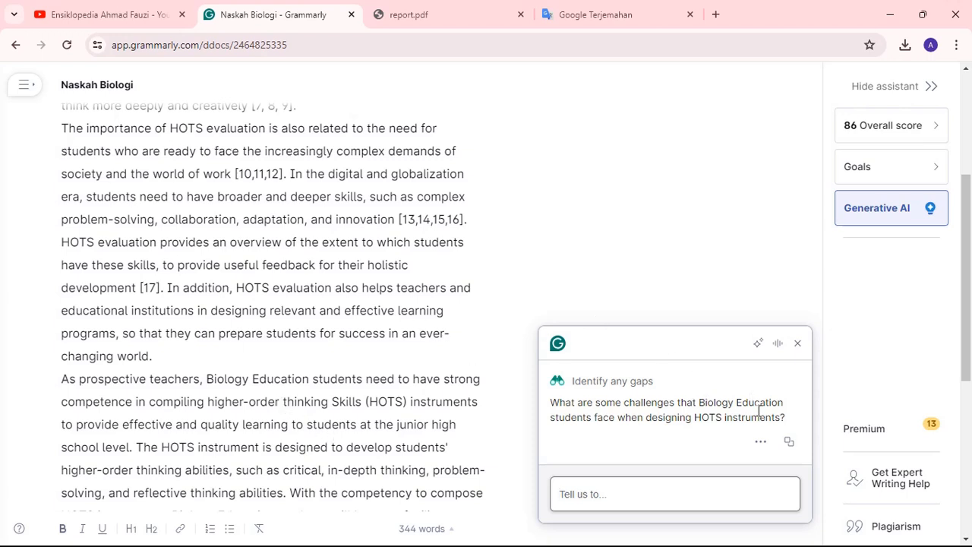
{"action": "left_click", "coordinate": [790, 449]}
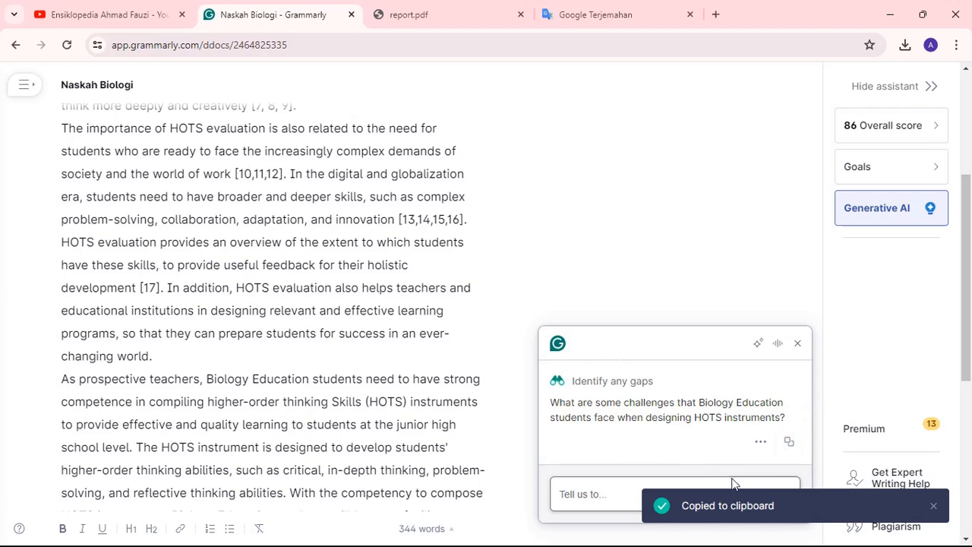
{"action": "left_click", "coordinate": [799, 345]}
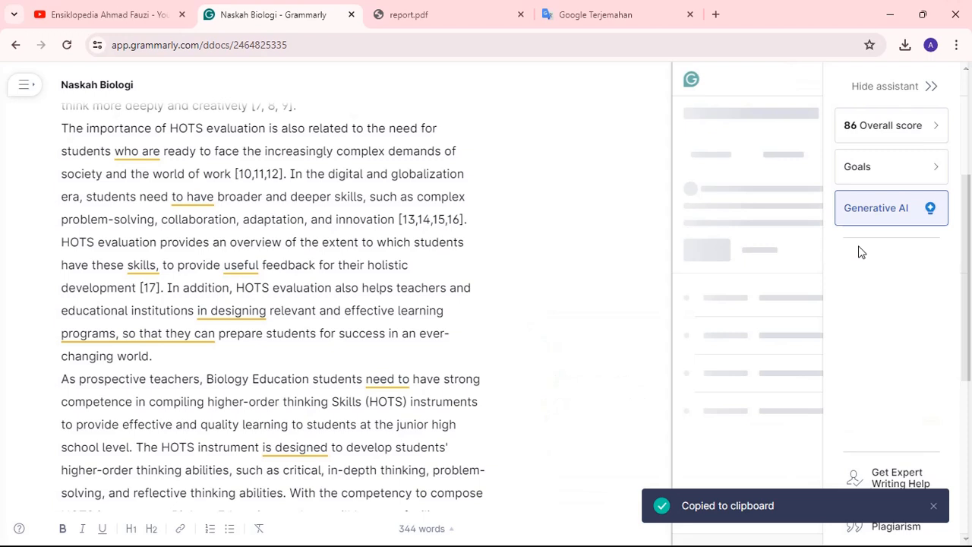
Step: Reopen the generative AI assistant and submit the prompt "make reserach gap" for the manuscript
{"action": "left_click", "coordinate": [881, 210]}
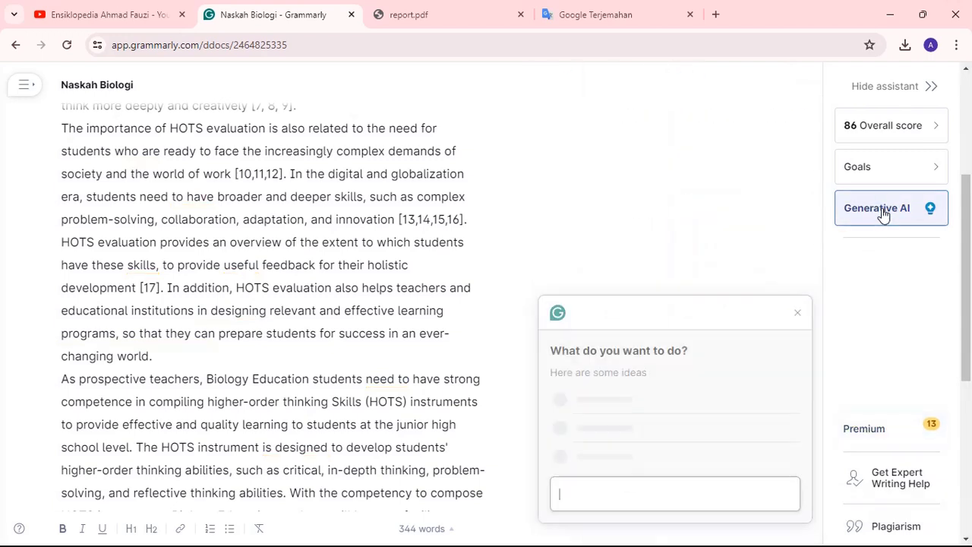
{"action": "left_click", "coordinate": [657, 486]}
{"action": "type", "text": "make"}
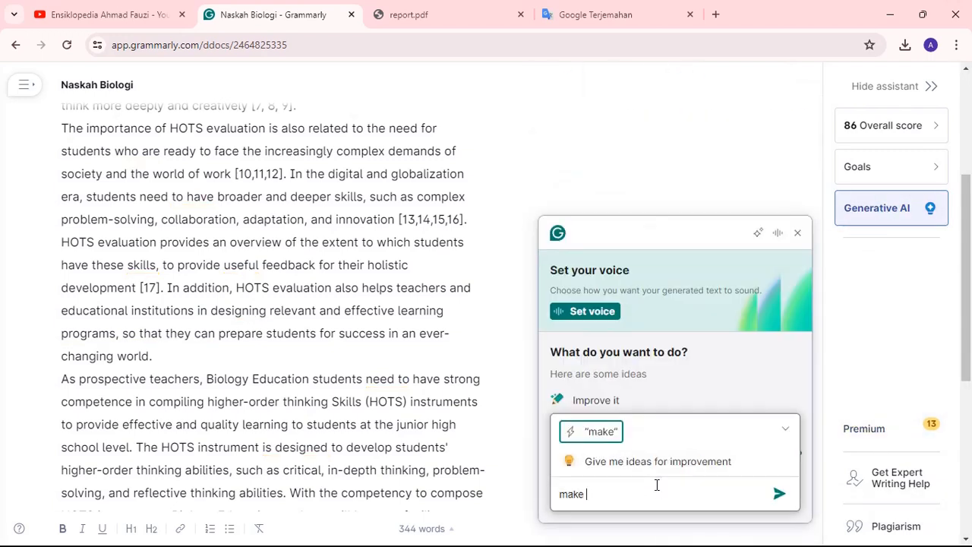
{"action": "type", "text": " reserach gap"}
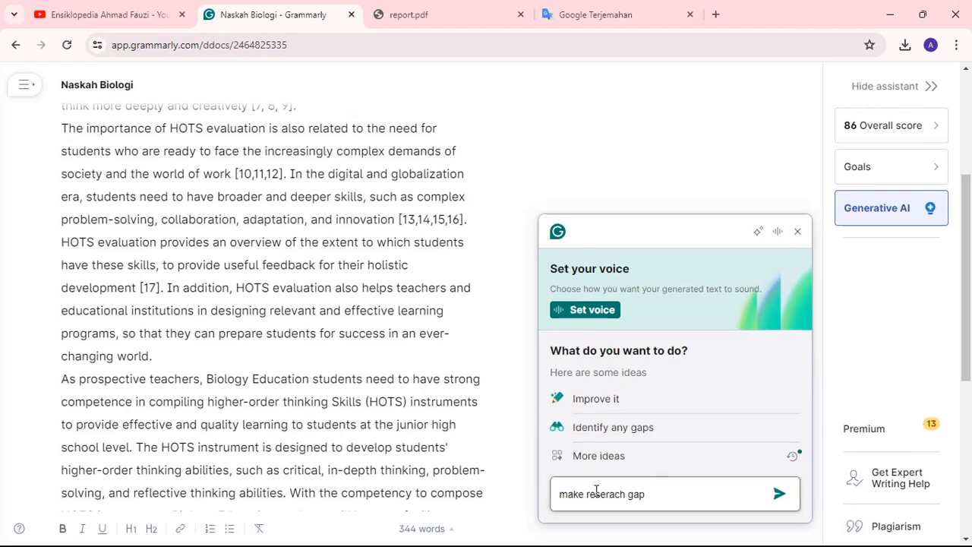
{"action": "left_click", "coordinate": [780, 494]}
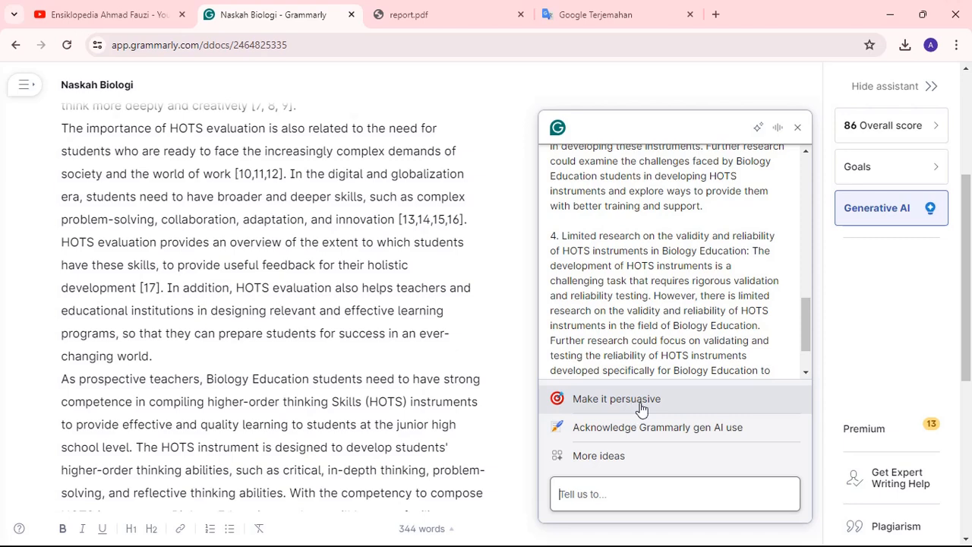
Step: Have the assistant make the generated research gap text persuasive and read through the rewritten version
{"action": "left_click", "coordinate": [589, 403]}
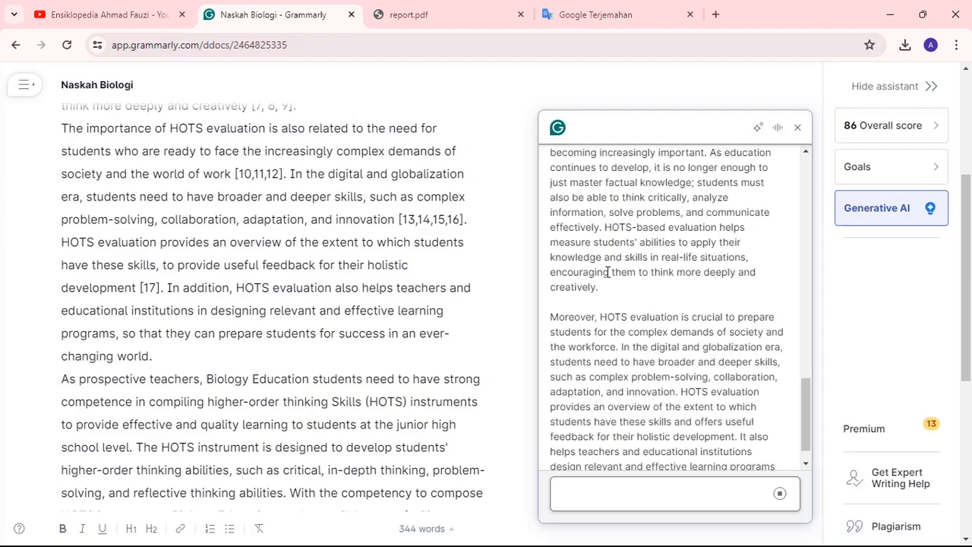
{"action": "scroll", "coordinate": [673, 282], "scroll_direction": "up", "scroll_amount": 3}
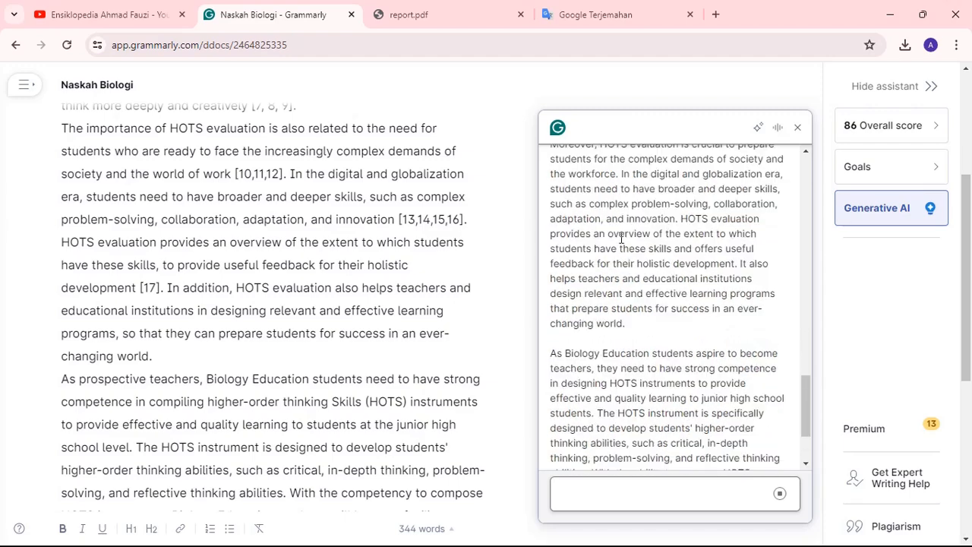
{"action": "scroll", "coordinate": [634, 289], "scroll_direction": "up", "scroll_amount": 5}
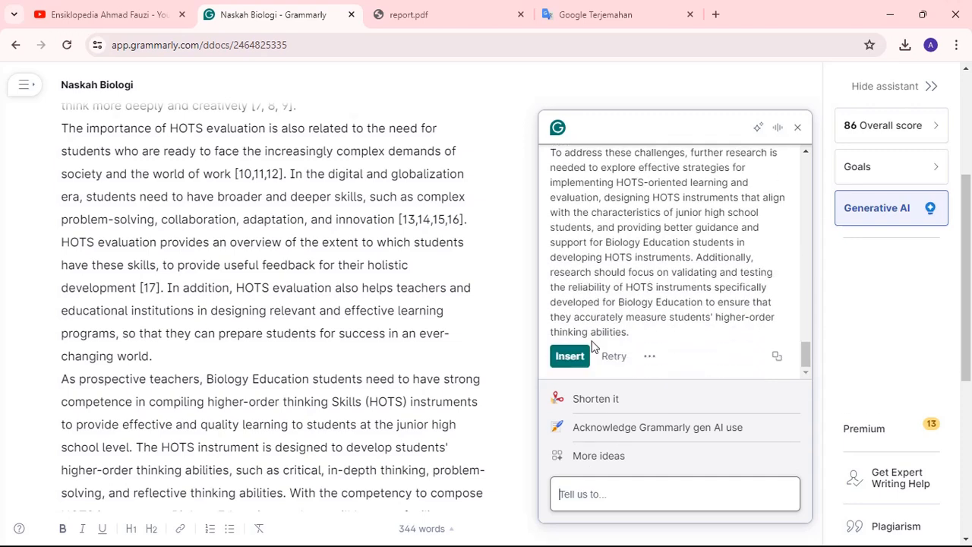
Step: Shorten the persuasive text and insert it at the end of the manuscript as a separate paragraph after "junior high school level."
{"action": "scroll", "coordinate": [330, 325], "scroll_direction": "down", "scroll_amount": 3}
{"action": "scroll", "coordinate": [200, 370], "scroll_direction": "down", "scroll_amount": 2}
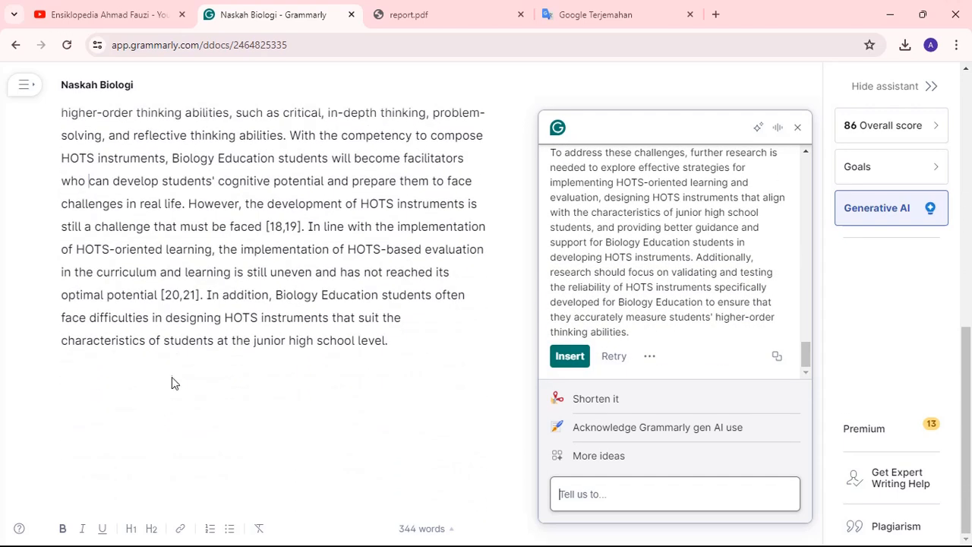
{"action": "left_click", "coordinate": [439, 350]}
{"action": "left_click", "coordinate": [622, 410]}
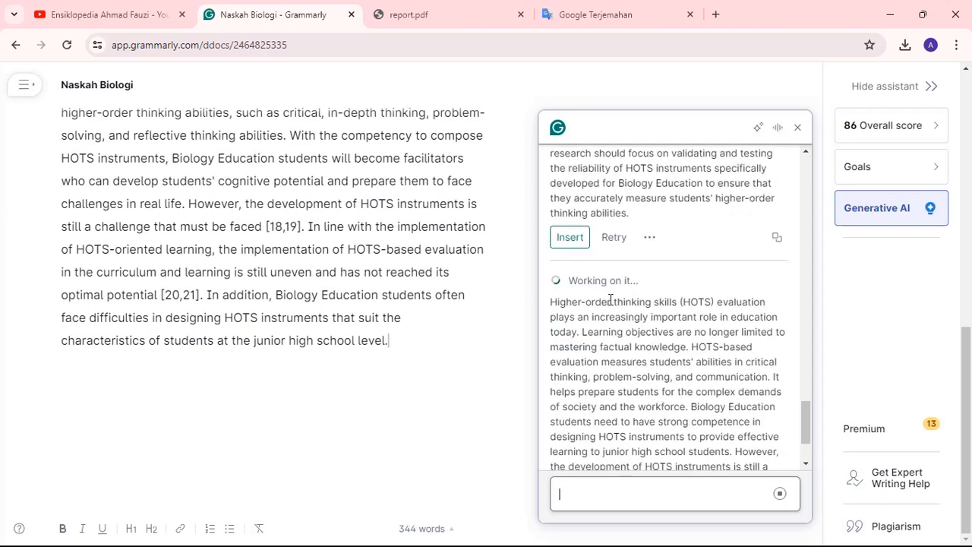
{"action": "left_click", "coordinate": [570, 356]}
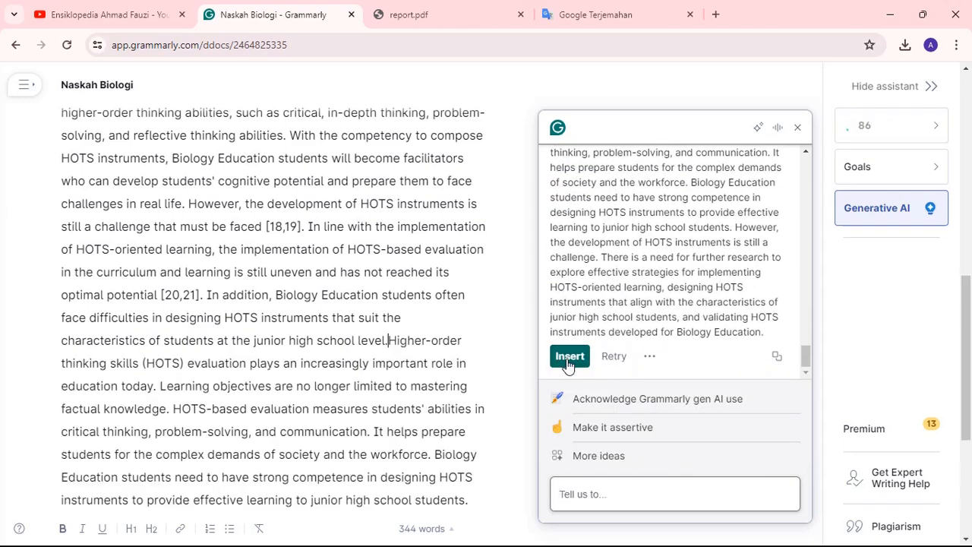
{"action": "left_click", "coordinate": [389, 340]}
{"action": "key", "text": "Return"}
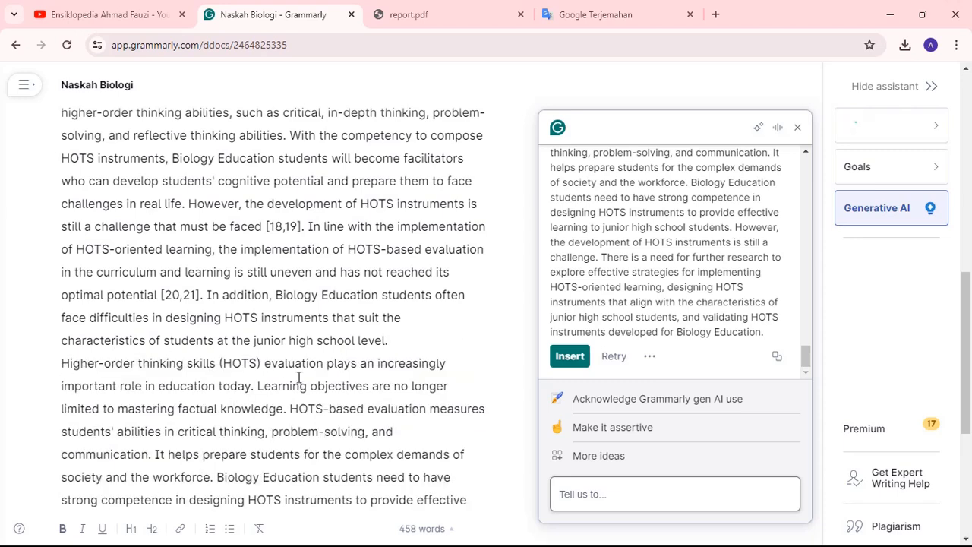
Step: Submit the prompt "write state-of-the art" to the assistant for the manuscript
{"action": "scroll", "coordinate": [297, 403], "scroll_direction": "down", "scroll_amount": 3}
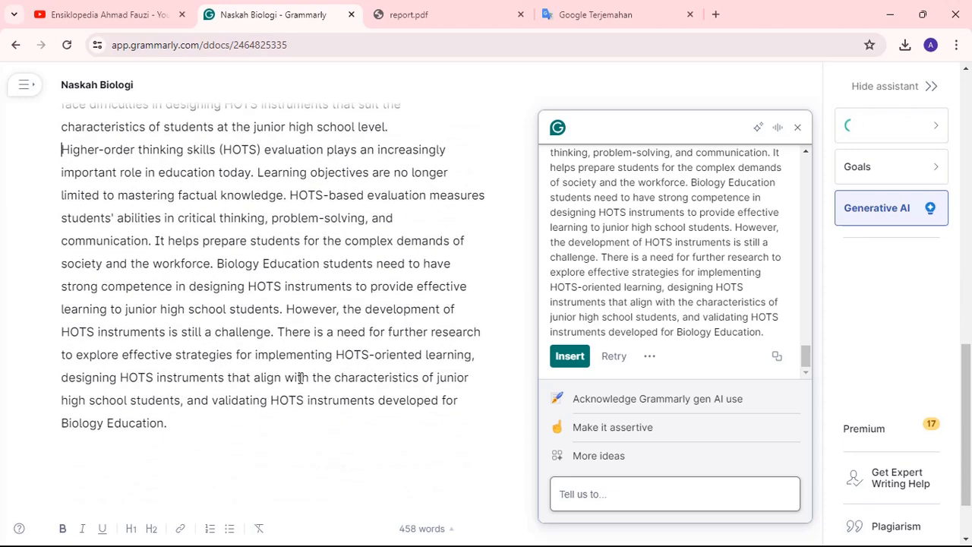
{"action": "left_click", "coordinate": [616, 492]}
{"action": "type", "text": "write state-of"}
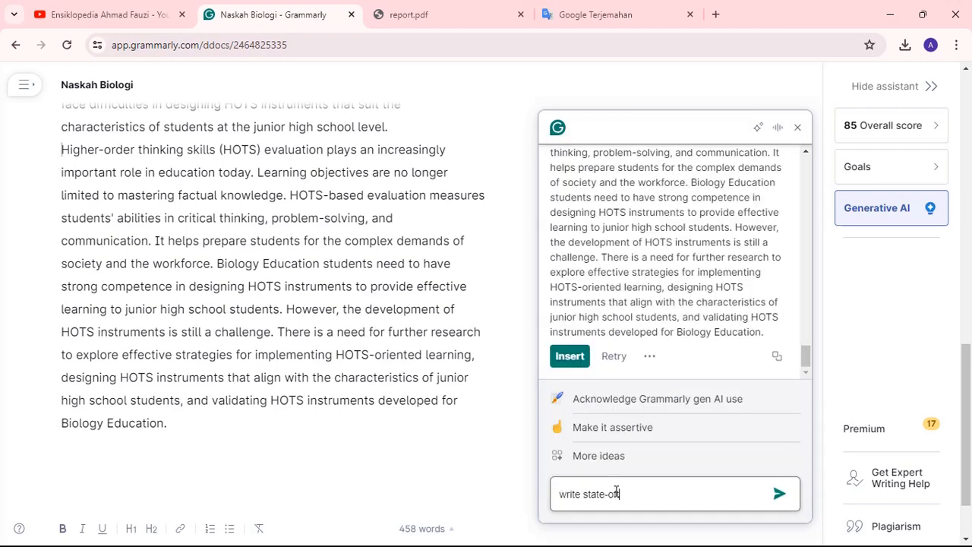
{"action": "type", "text": "-the "}
{"action": "type", "text": "art"}
{"action": "left_click", "coordinate": [778, 494]}
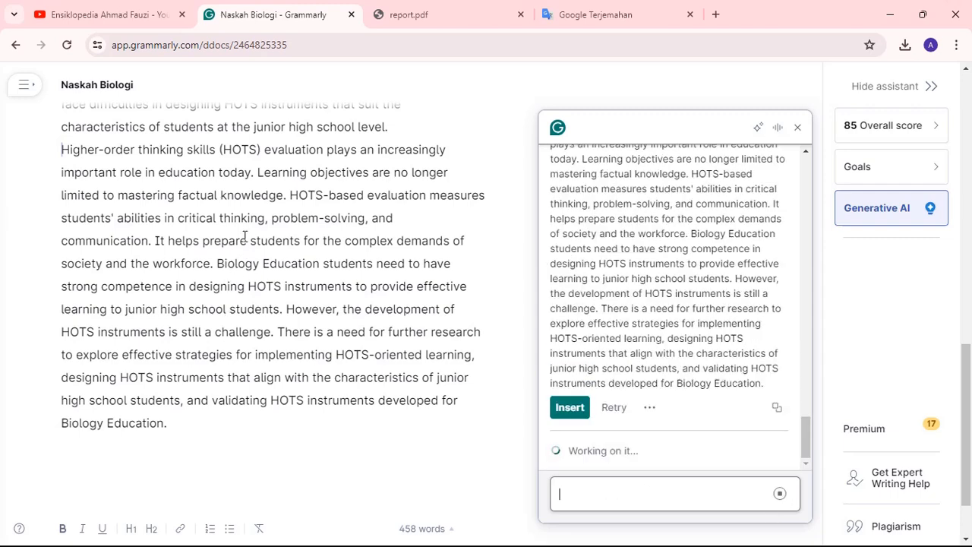
{"action": "scroll", "coordinate": [244, 235], "scroll_direction": "up", "scroll_amount": 4}
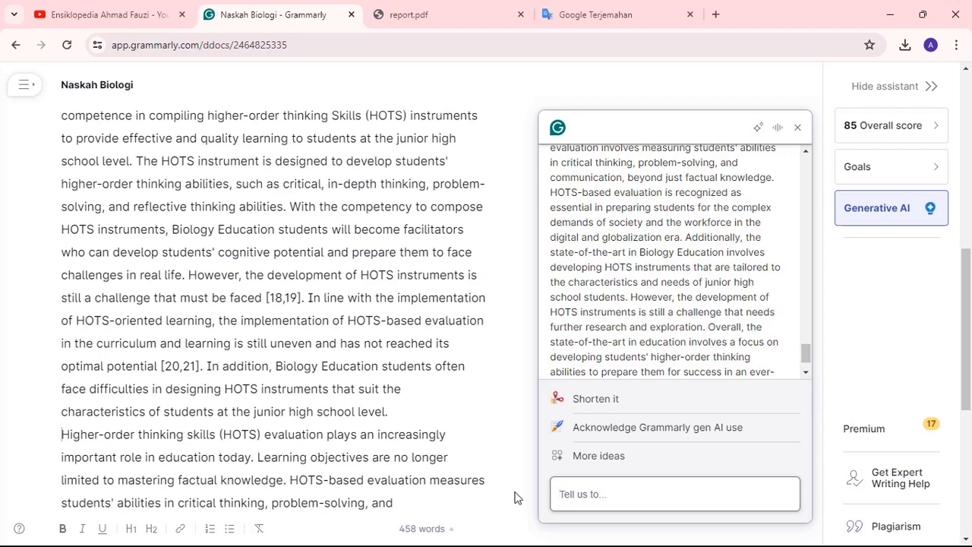
Step: Examine the assistant's full list of further ideas, covering the rewrite, school and tone adjustment options
{"action": "left_click", "coordinate": [603, 459]}
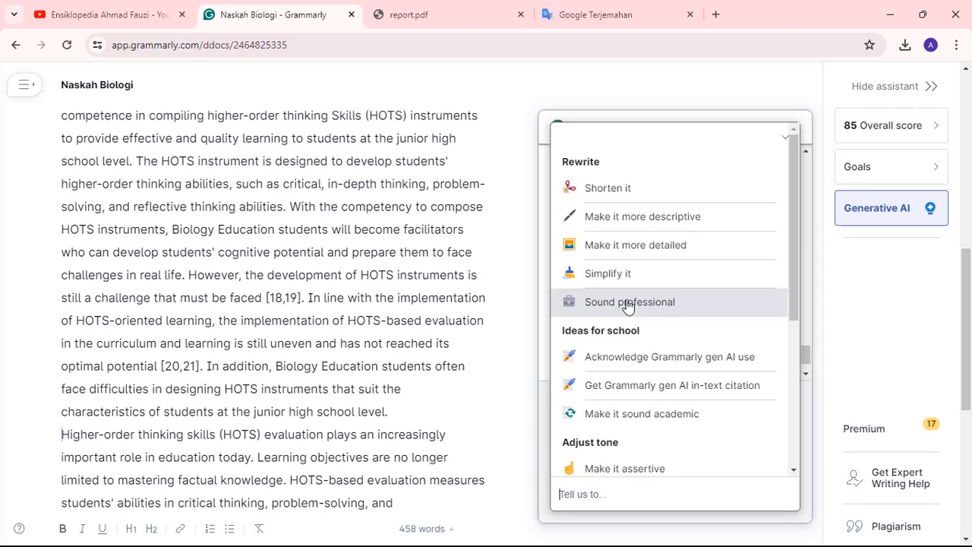
{"action": "scroll", "coordinate": [666, 317], "scroll_direction": "down", "scroll_amount": 3}
{"action": "scroll", "coordinate": [615, 336], "scroll_direction": "down", "scroll_amount": 2}
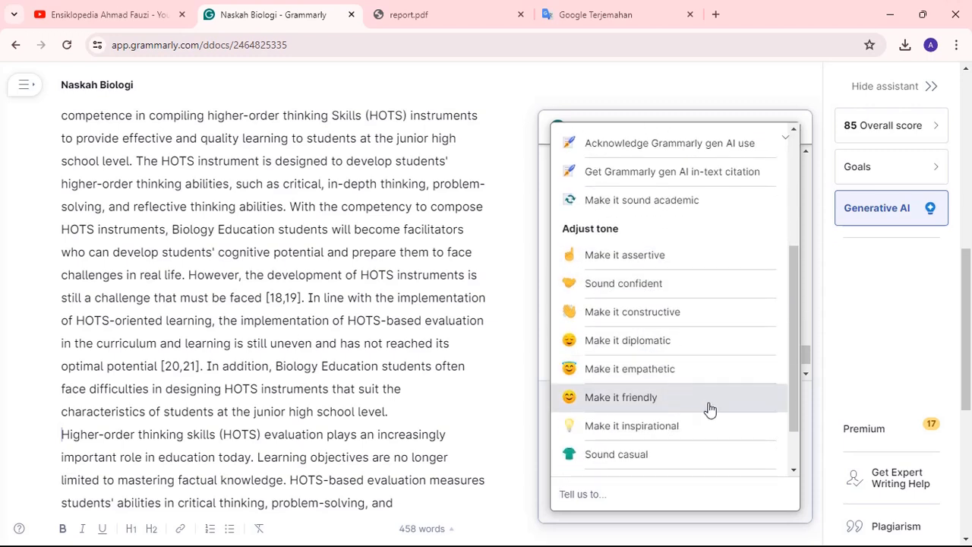
{"action": "scroll", "coordinate": [655, 355], "scroll_direction": "down", "scroll_amount": 2}
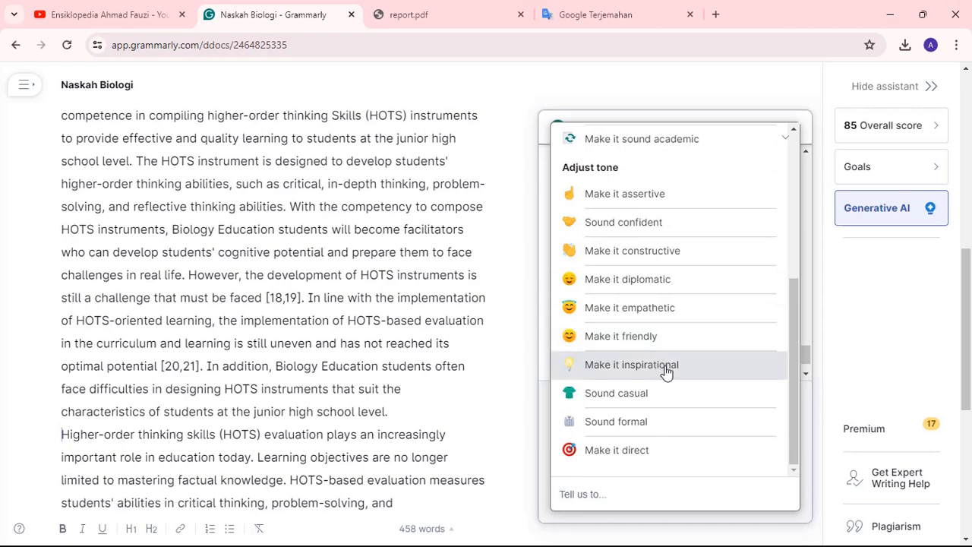
{"action": "scroll", "coordinate": [678, 350], "scroll_direction": "up", "scroll_amount": 2}
{"action": "scroll", "coordinate": [681, 350], "scroll_direction": "up", "scroll_amount": 7}
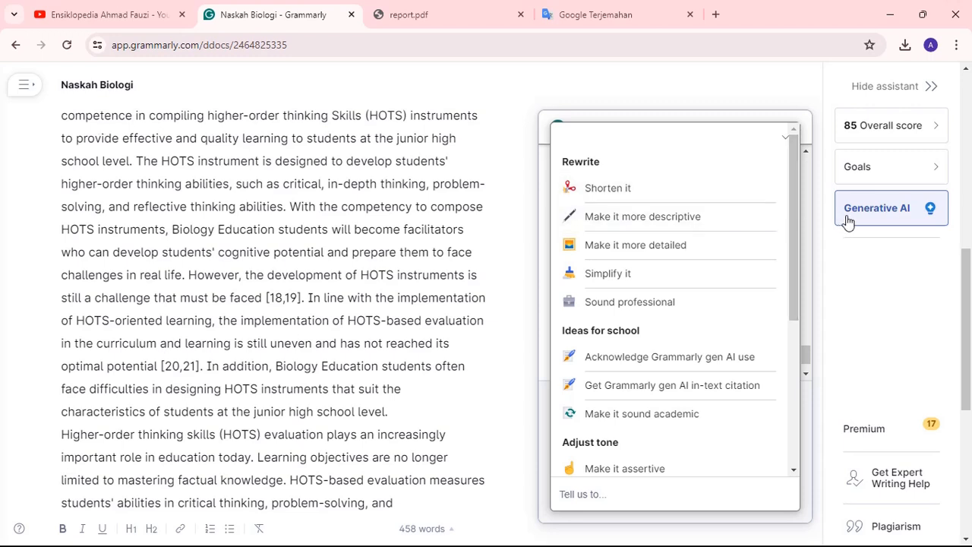
Step: Switch to the already open YouTube channel's video list
{"action": "left_click", "coordinate": [174, 9]}
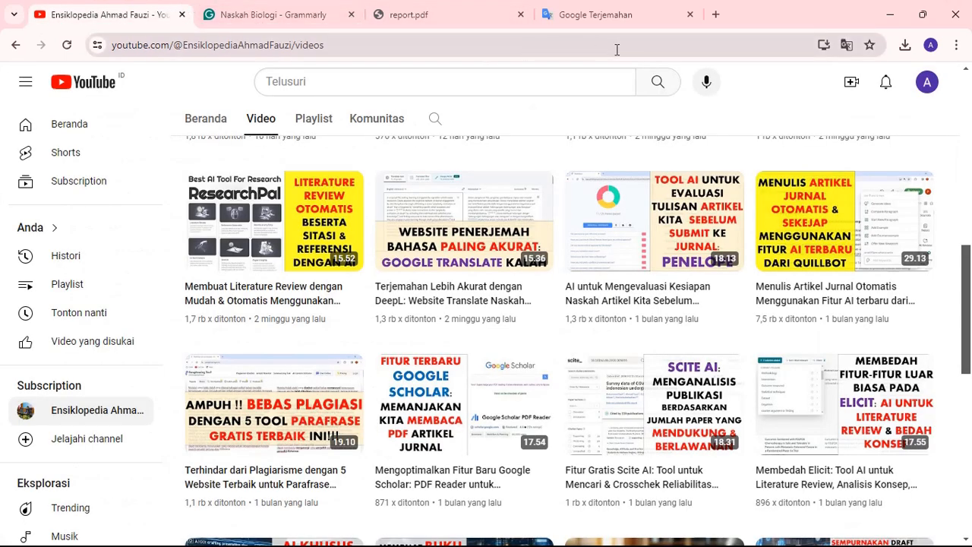